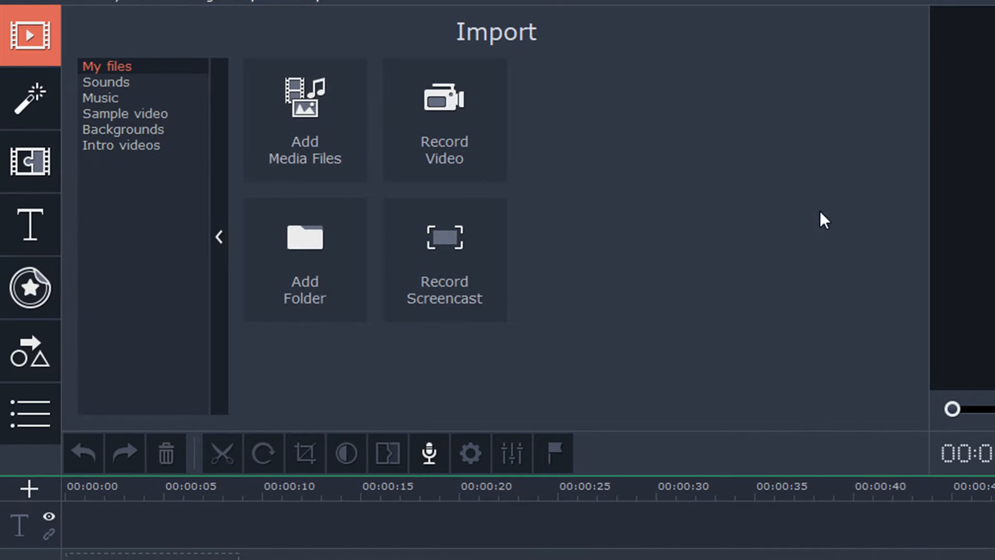
# - Import the two video files 20190622183845.mts and 20190622183934.mts onto the timeline
pyautogui.click(309, 94)
pyautogui.click(745, 79)
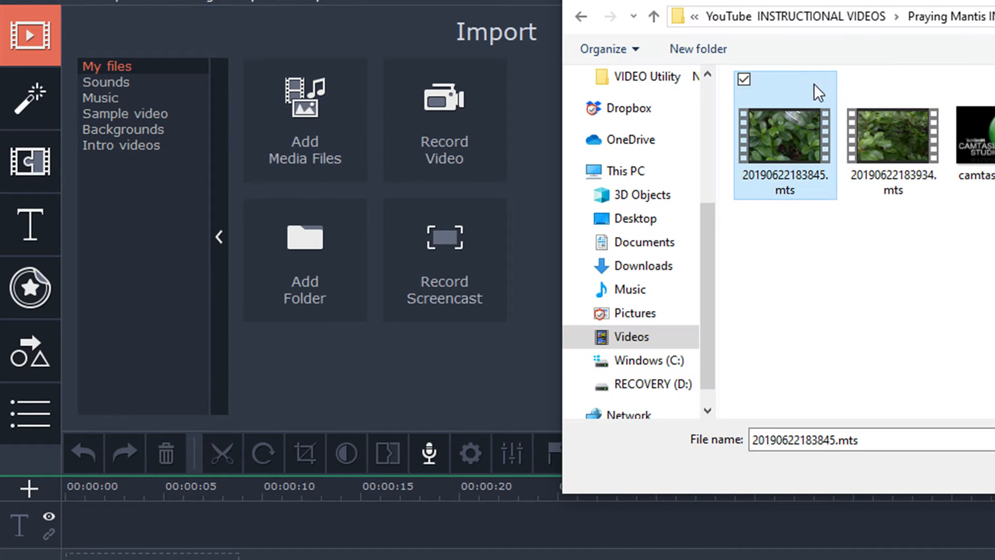
pyautogui.click(852, 79)
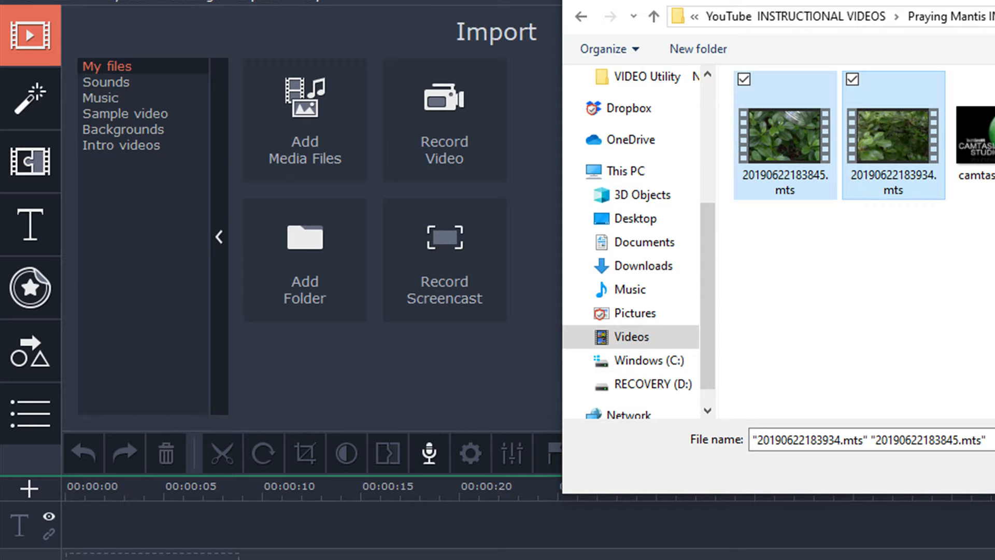
pyautogui.press('Return')
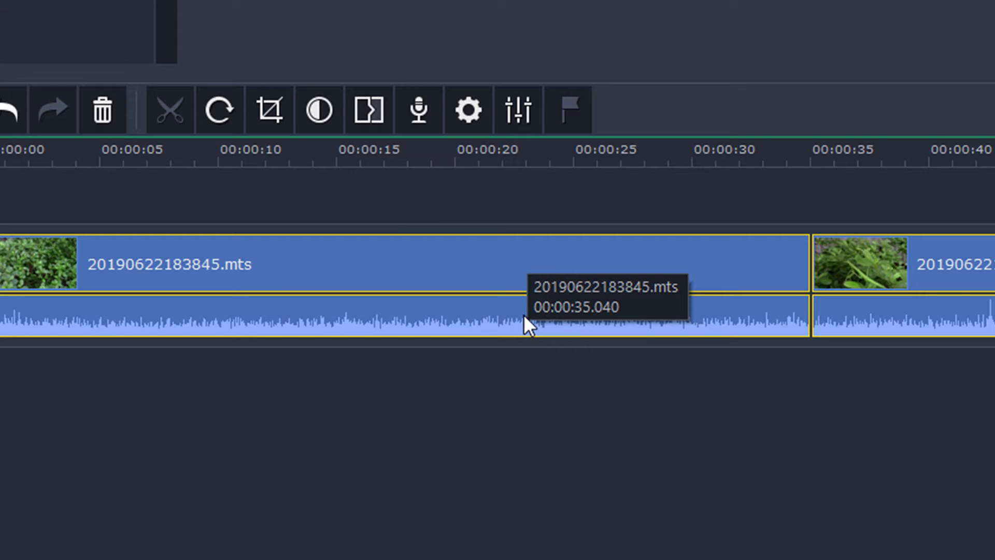
pyautogui.click(491, 260)
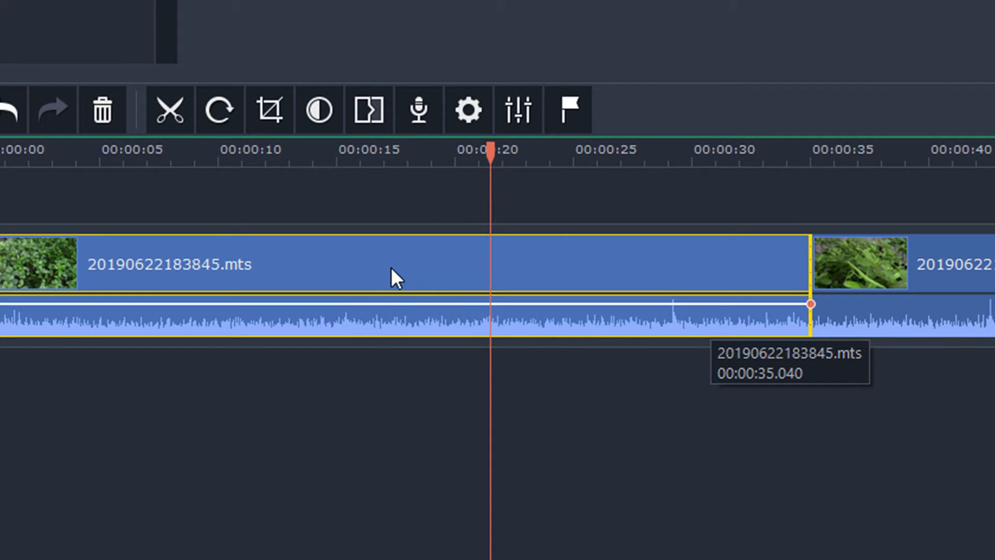
pyautogui.click(386, 313)
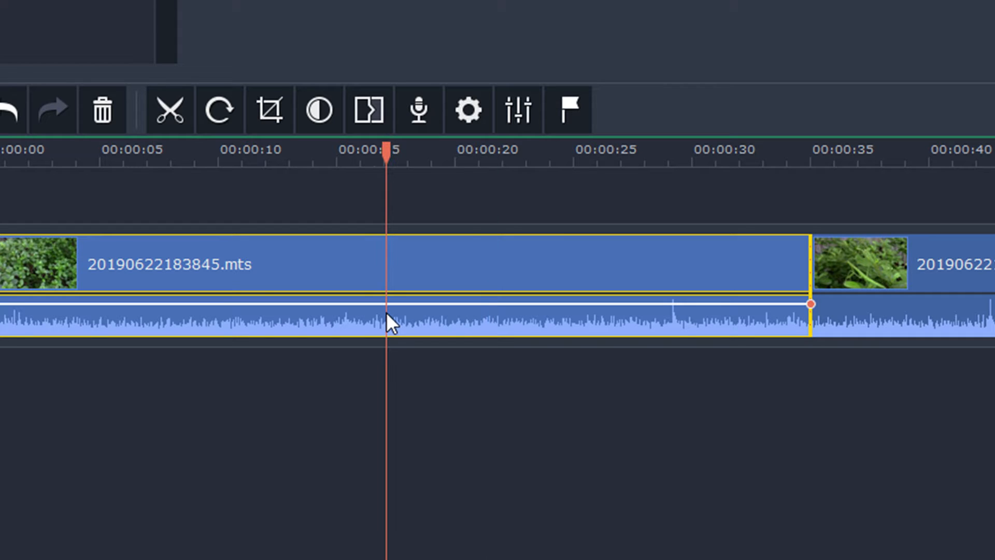
pyautogui.click(481, 312)
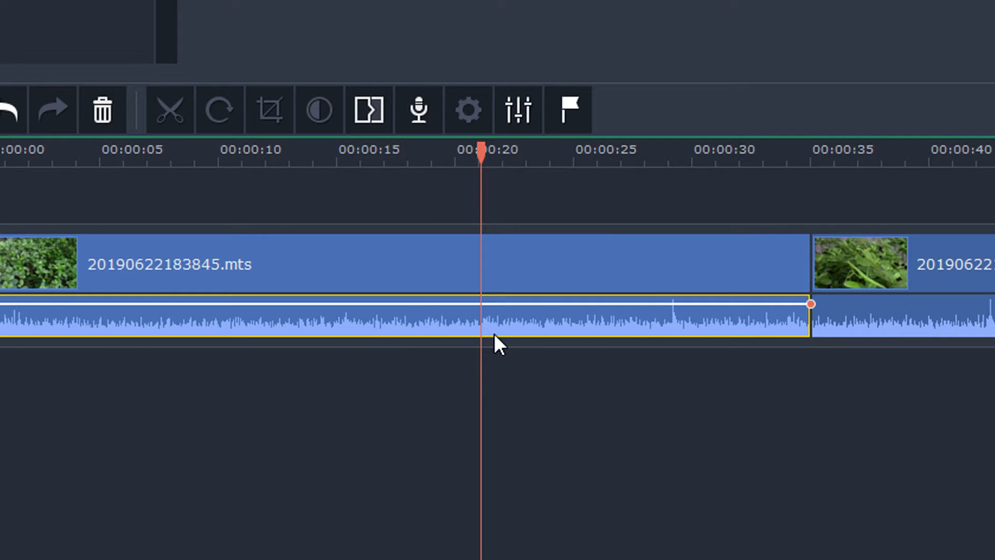
pyautogui.click(408, 259)
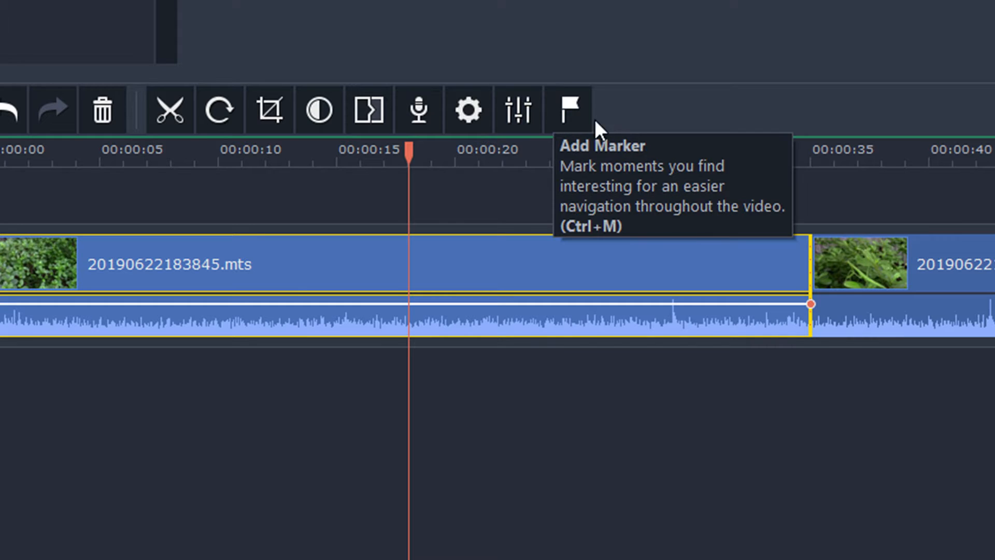
# - Open the first clip's properties and browse through its Video and Audio settings and effect list
pyautogui.click(516, 102)
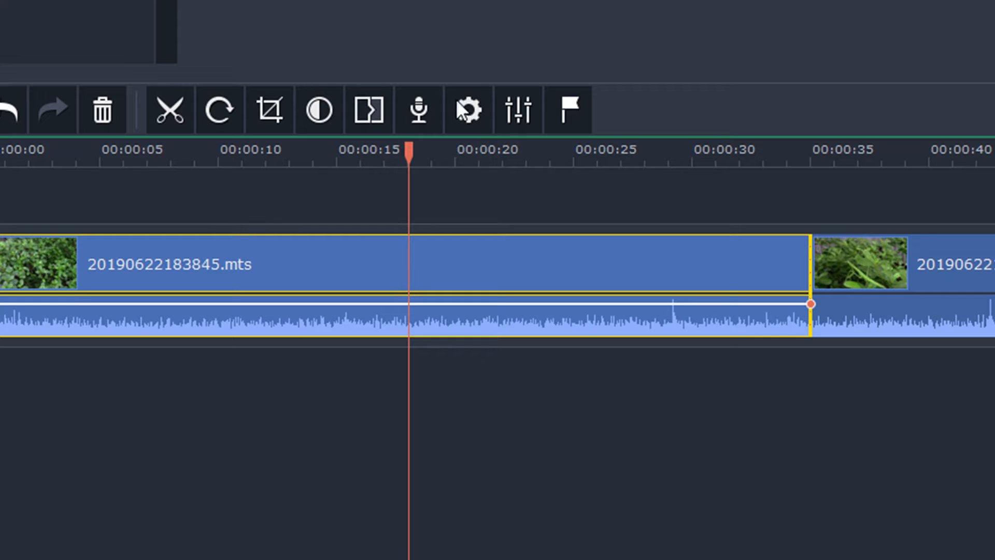
pyautogui.click(517, 107)
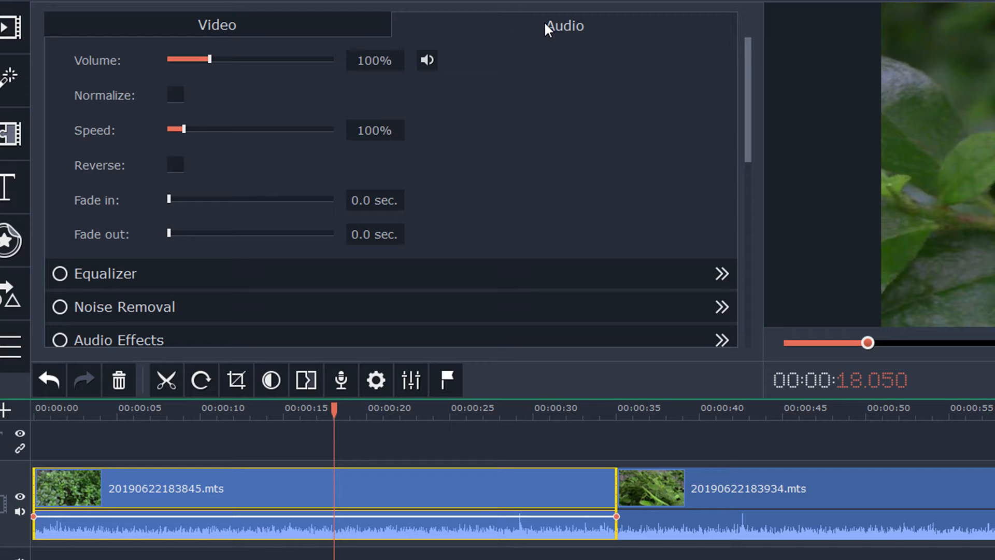
pyautogui.click(255, 25)
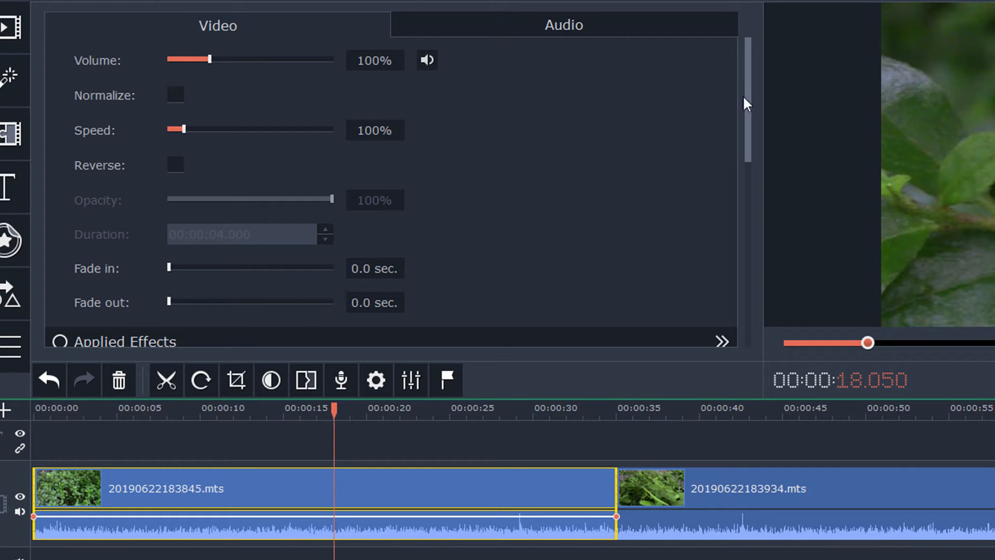
pyautogui.moveTo(746, 86); pyautogui.dragTo(763, 251)
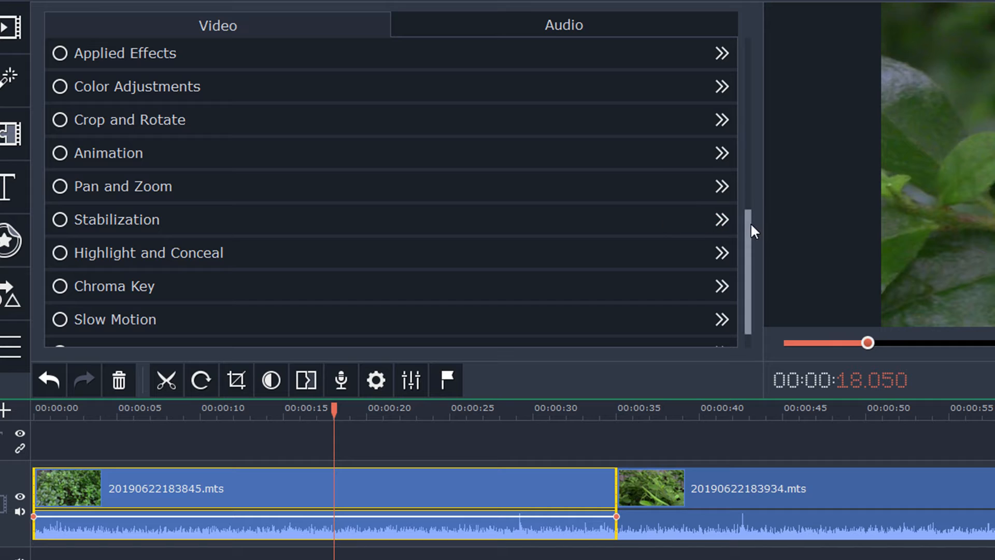
pyautogui.moveTo(750, 223); pyautogui.dragTo(753, 254)
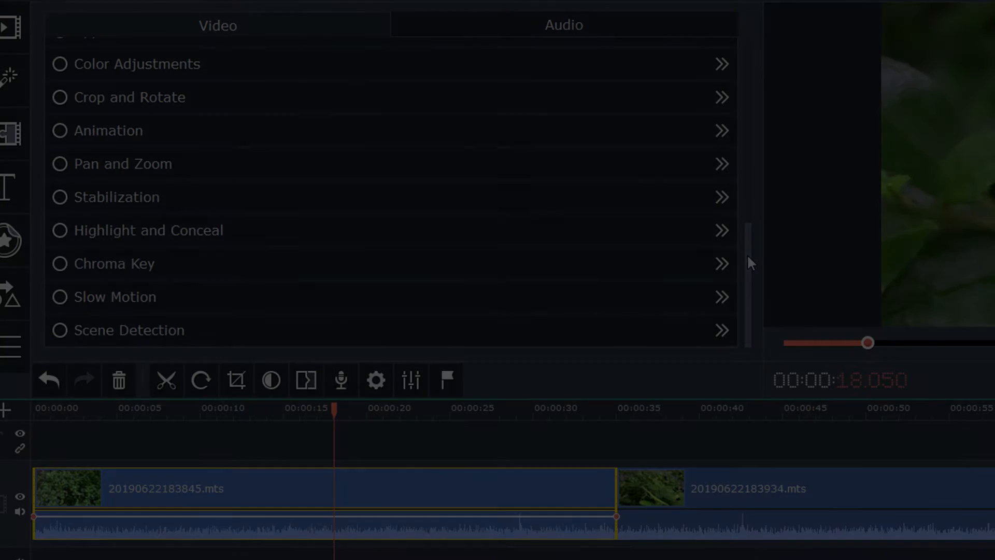
pyautogui.moveTo(747, 254); pyautogui.dragTo(735, 161)
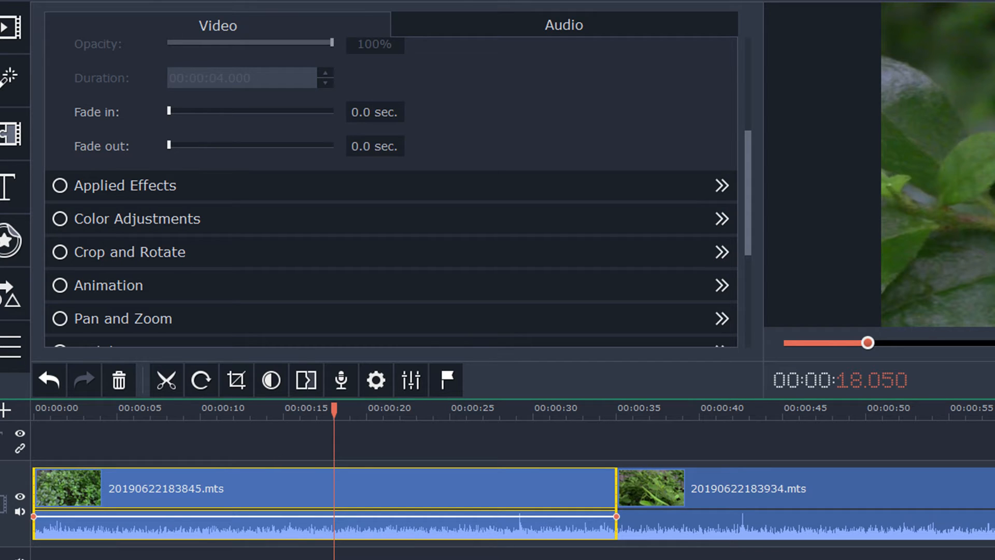
pyautogui.press('Escape')
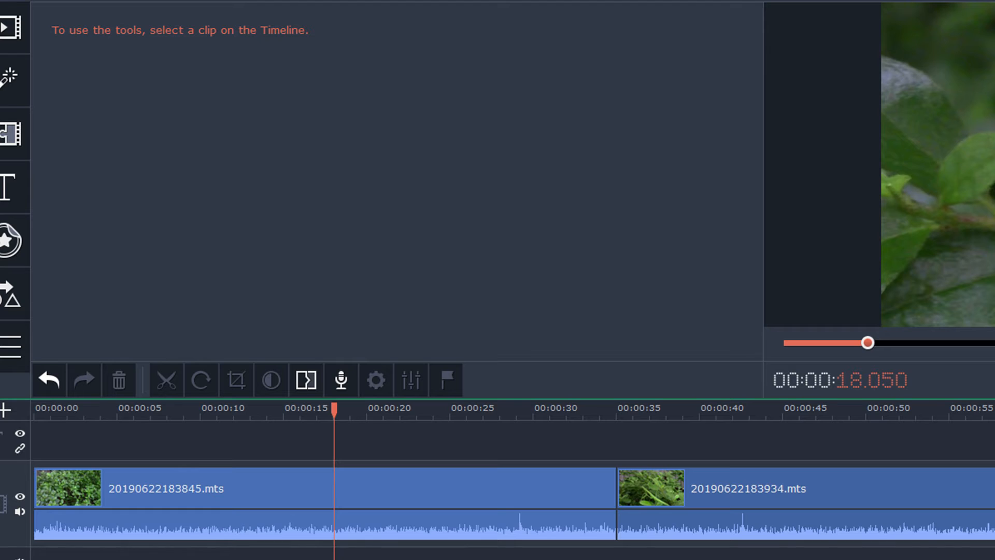
# - Open manual Color Adjustments for both clips and set brightness to -5 and contrast to 22
pyautogui.click(305, 487)
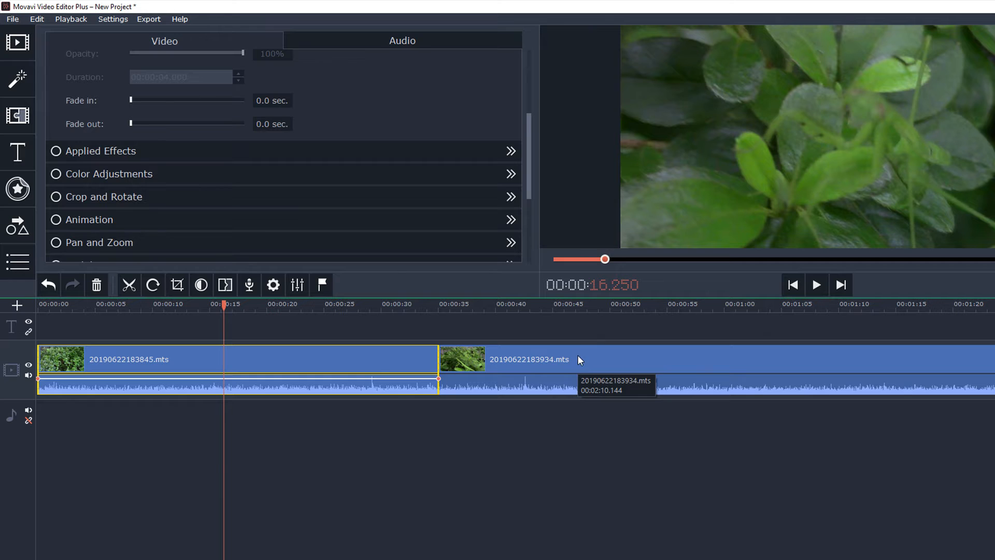
pyautogui.keyDown('ctrl'); pyautogui.click(579, 356); pyautogui.keyUp('ctrl')
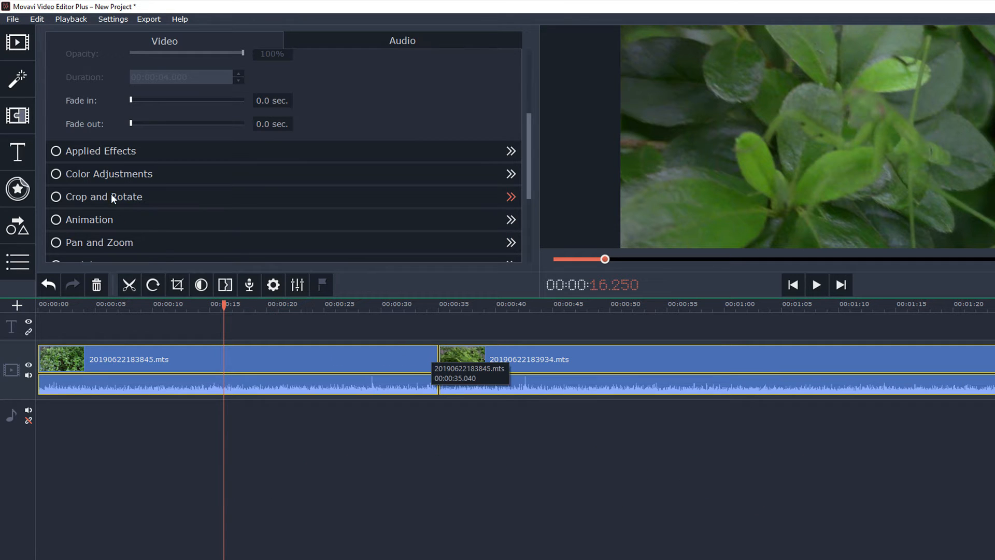
pyautogui.click(129, 173)
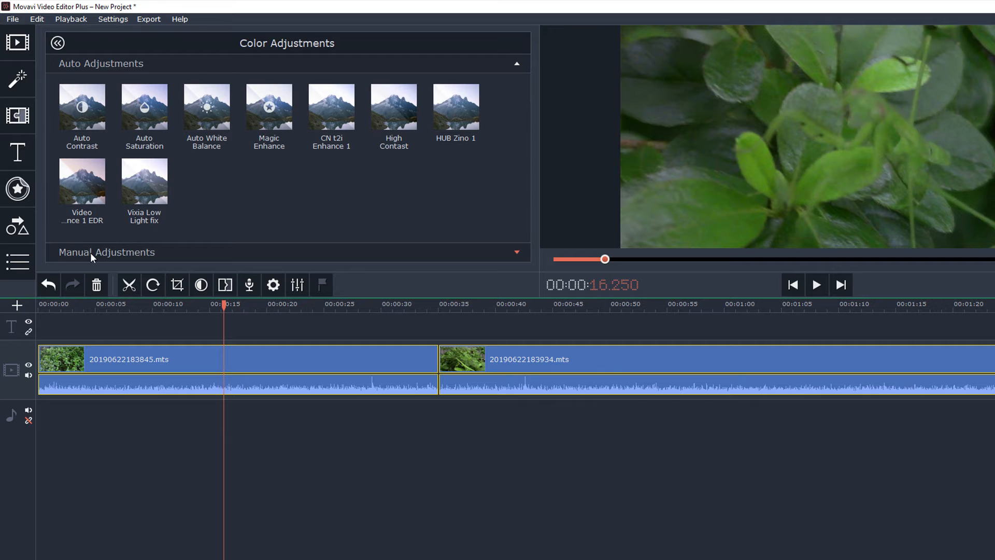
pyautogui.click(520, 253)
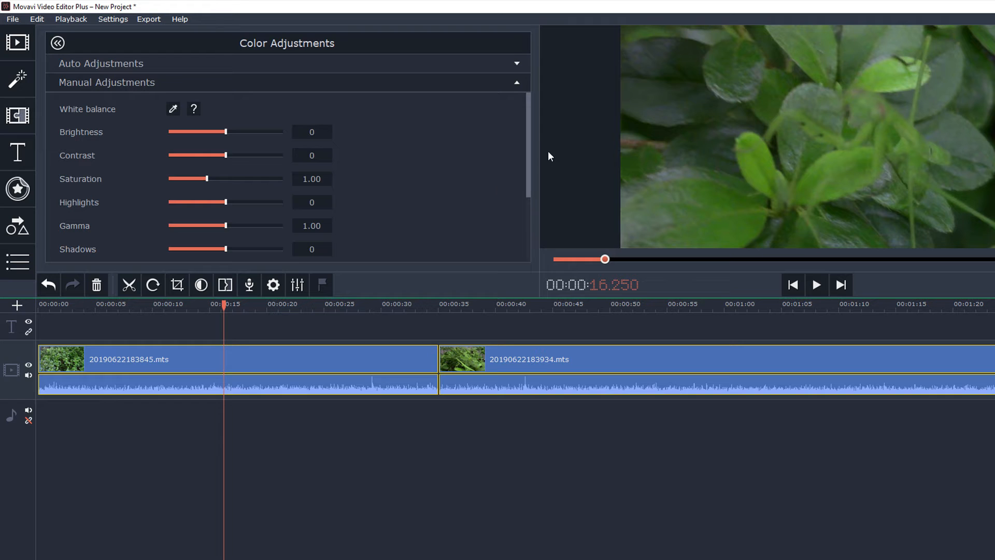
pyautogui.moveTo(530, 135); pyautogui.dragTo(532, 186)
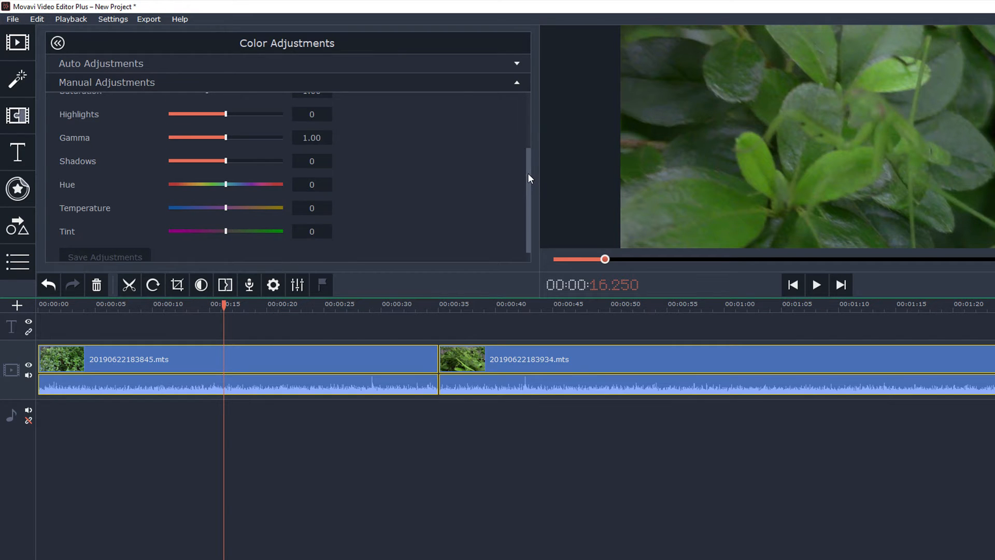
pyautogui.moveTo(527, 173); pyautogui.dragTo(524, 111)
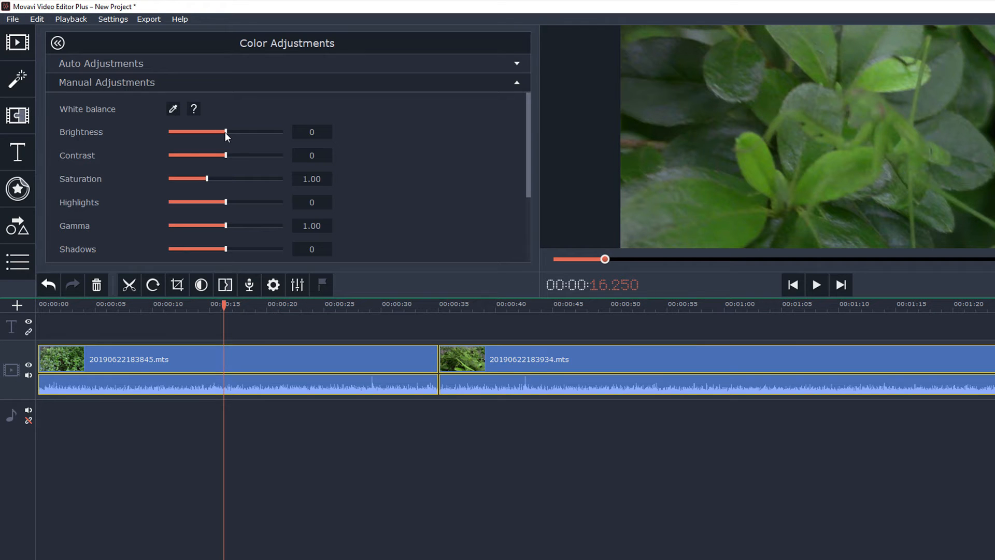
pyautogui.moveTo(228, 131); pyautogui.dragTo(225, 133)
pyautogui.moveTo(228, 156); pyautogui.dragTo(234, 156)
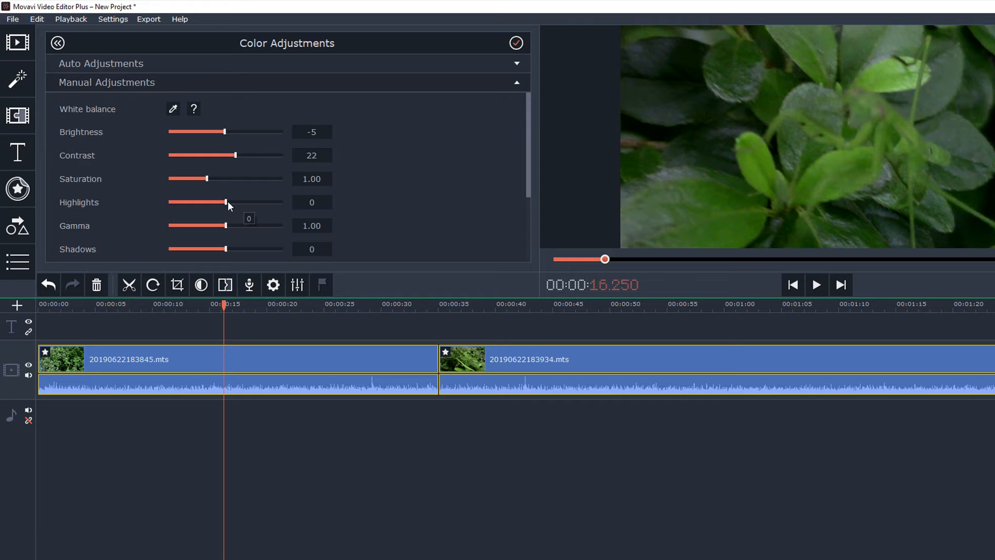
# - Set highlights to 10 and shadows to -2, apply the color adjustments and return to clip properties
pyautogui.moveTo(227, 202); pyautogui.dragTo(233, 201)
pyautogui.moveTo(225, 248)
pyautogui.mouseDown()
pyautogui.moveTo(213, 247)
pyautogui.moveTo(225, 250)
pyautogui.mouseUp()
pyautogui.moveTo(530, 115); pyautogui.dragTo(518, 172)
pyautogui.click(517, 44)
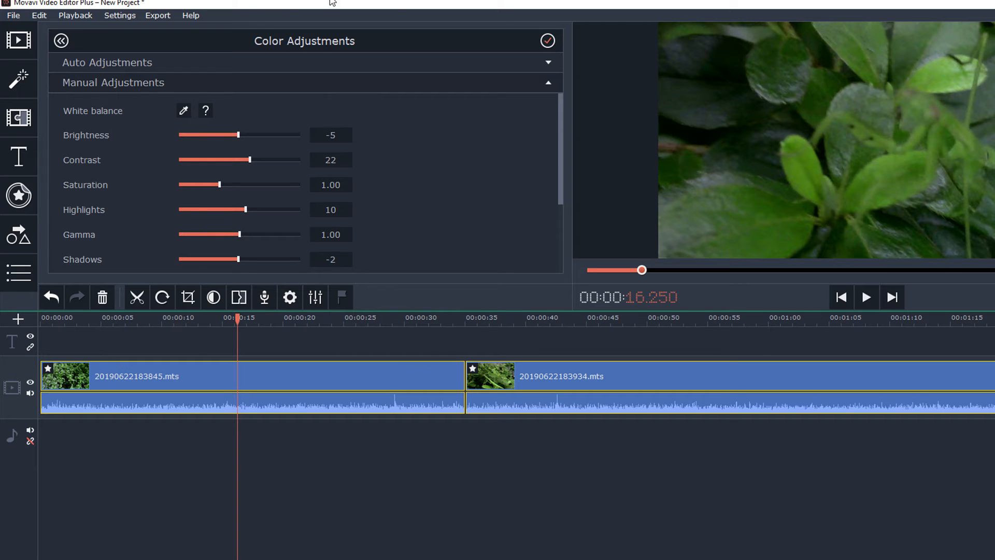
pyautogui.click(61, 41)
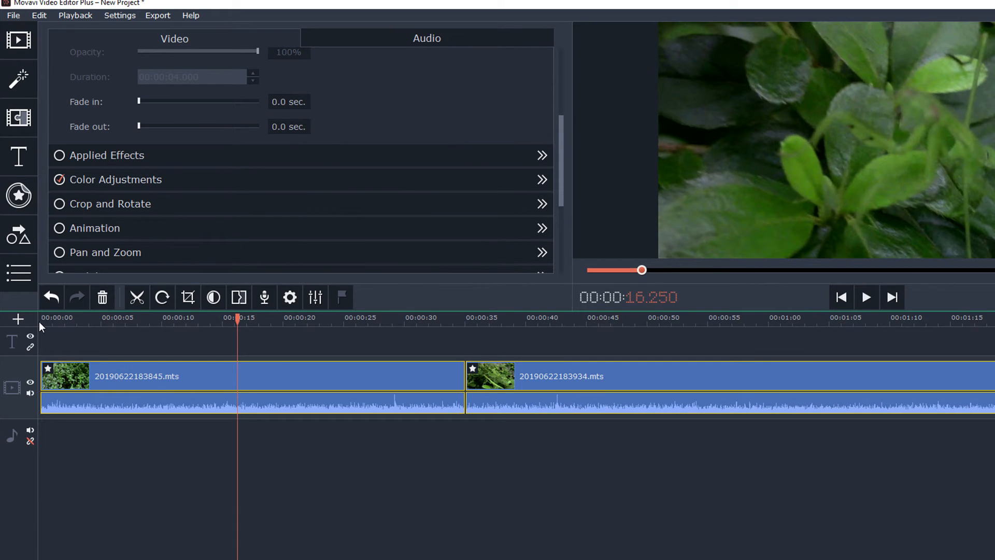
# - Split the first clip at about 00:00:07.850 and delete the opening segment
pyautogui.click(40, 321)
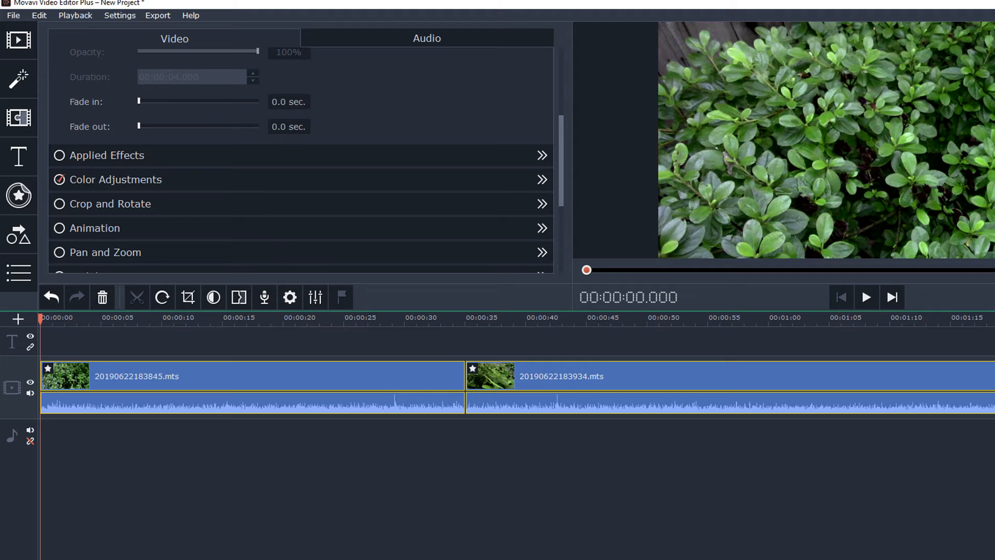
pyautogui.hscroll(15, 517, 386)
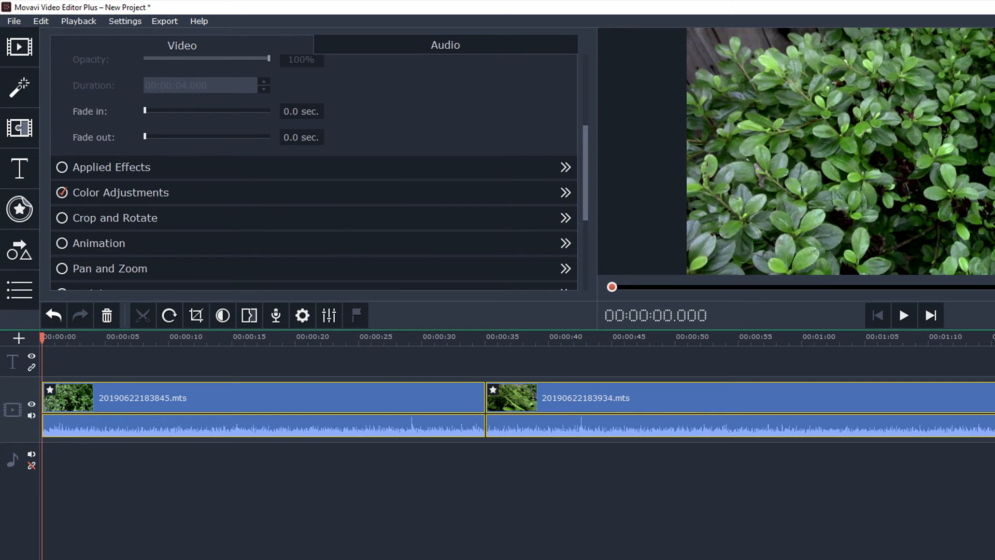
pyautogui.click(151, 479)
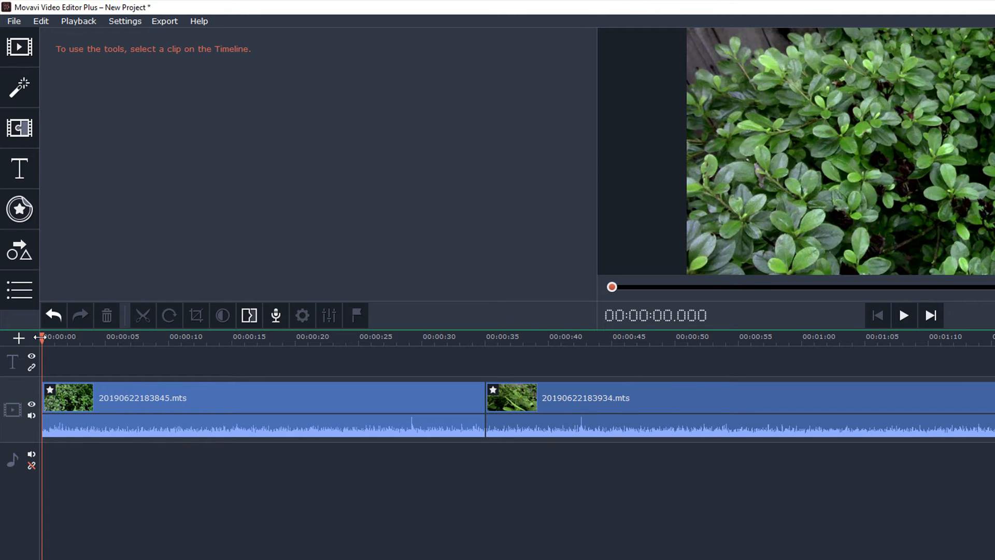
pyautogui.moveTo(39, 337); pyautogui.dragTo(141, 350)
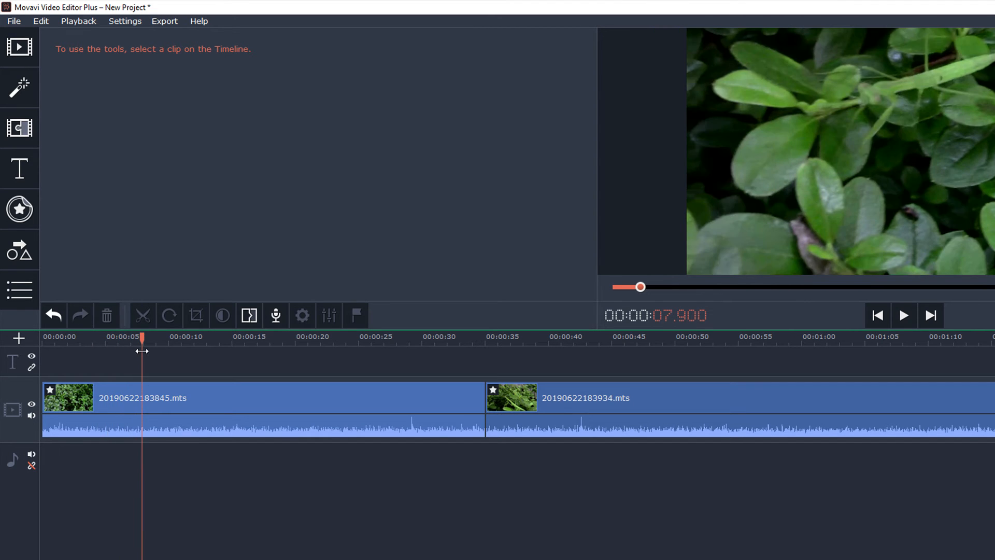
pyautogui.click(141, 404)
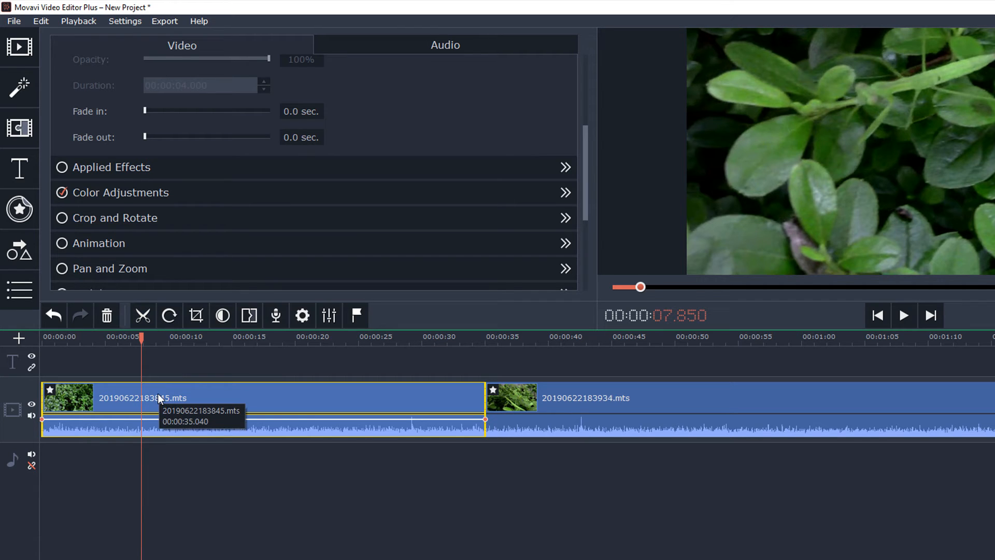
pyautogui.hotkey('ctrl', 'b')
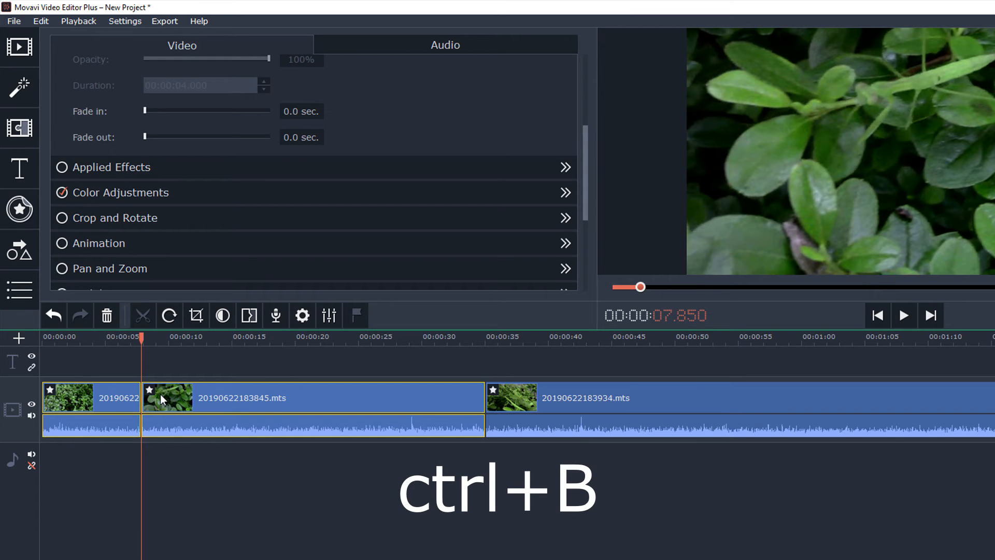
pyautogui.click(99, 401)
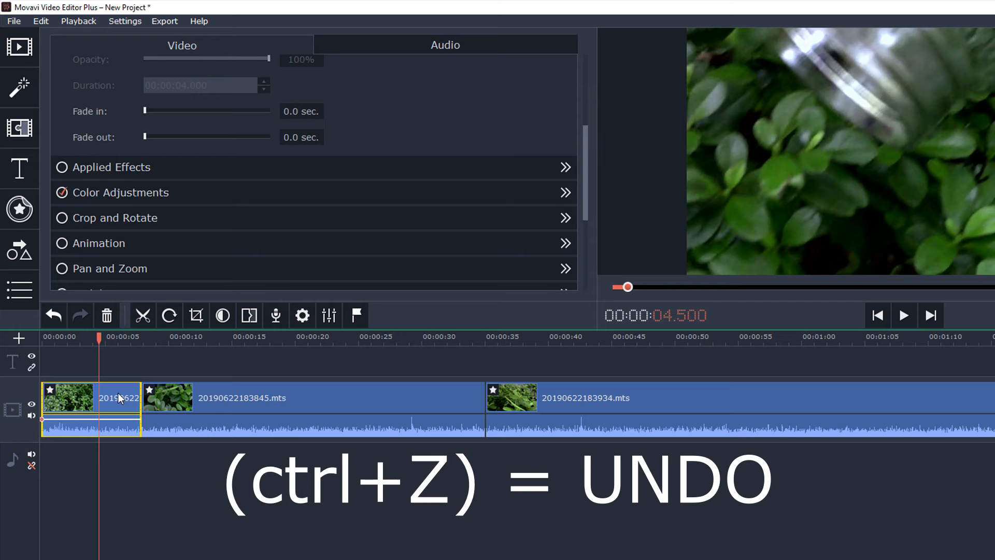
pyautogui.press('Delete')
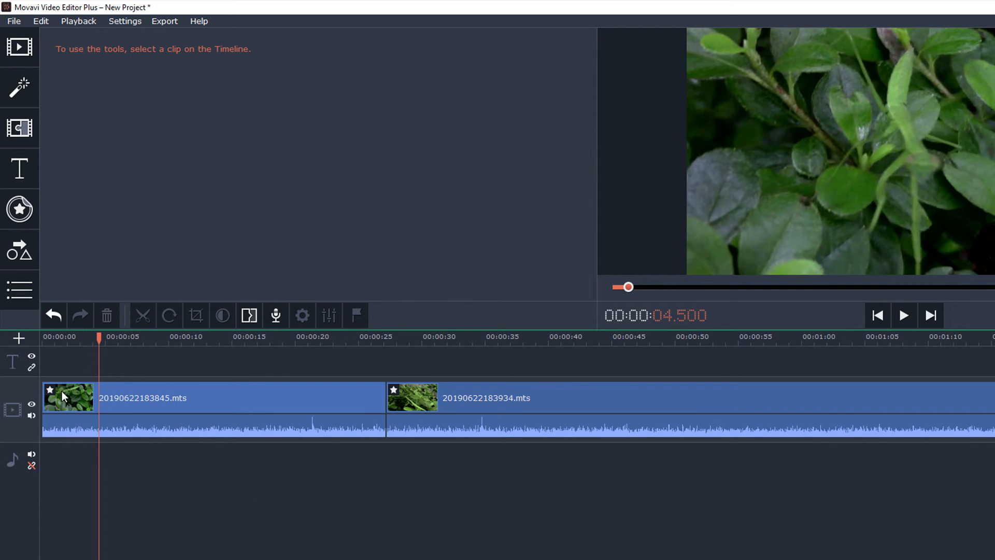
# - Play the timeline from the beginning, then mute the video track's sound
pyautogui.click(41, 341)
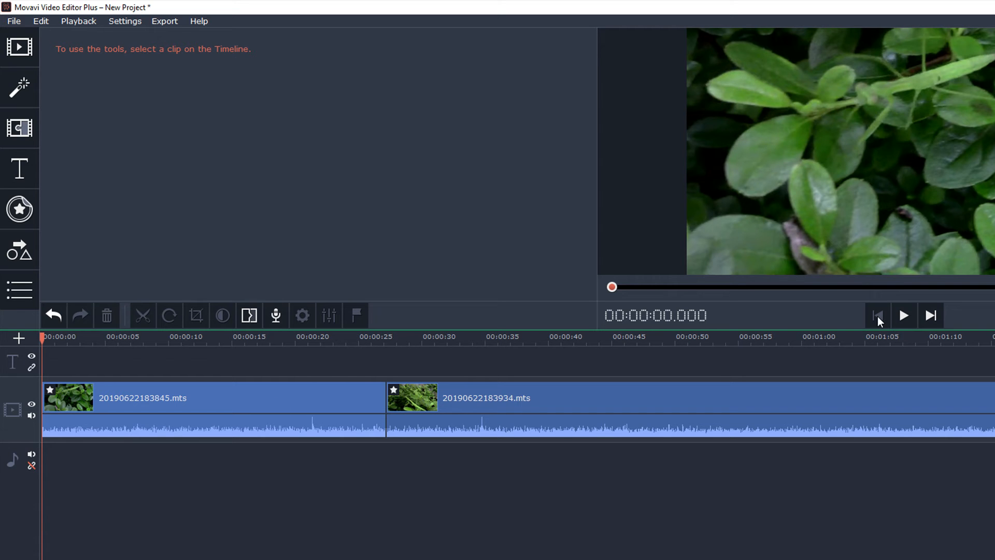
pyautogui.click(902, 318)
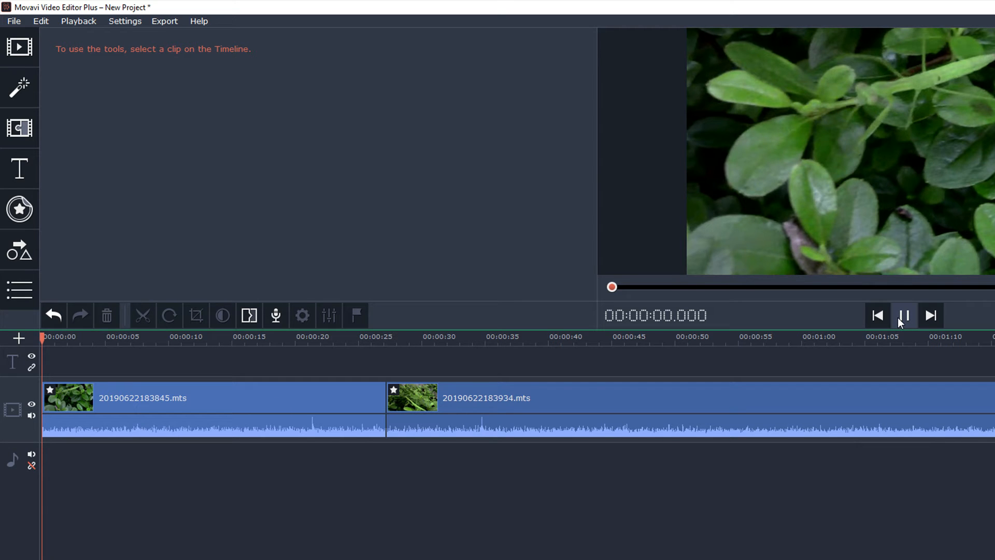
pyautogui.click(902, 317)
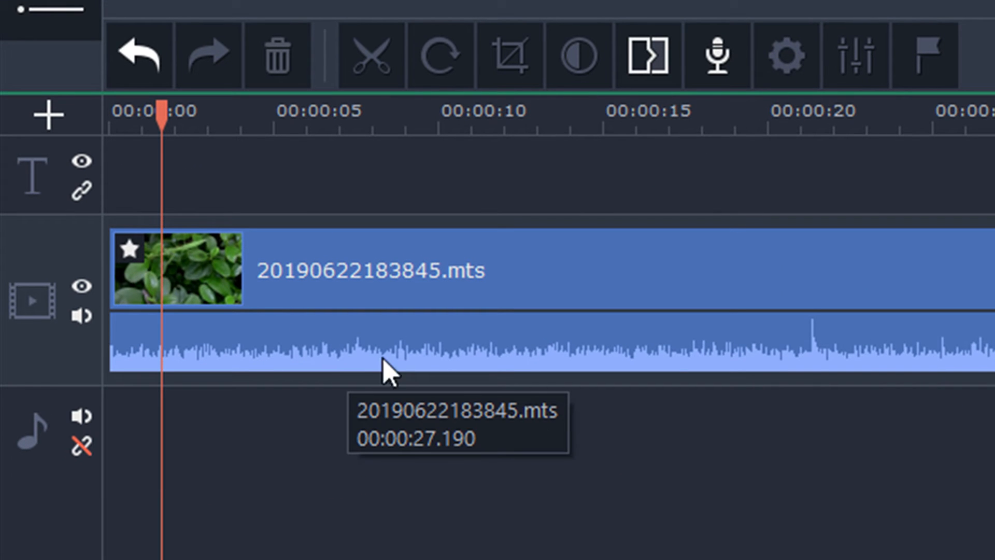
pyautogui.click(82, 316)
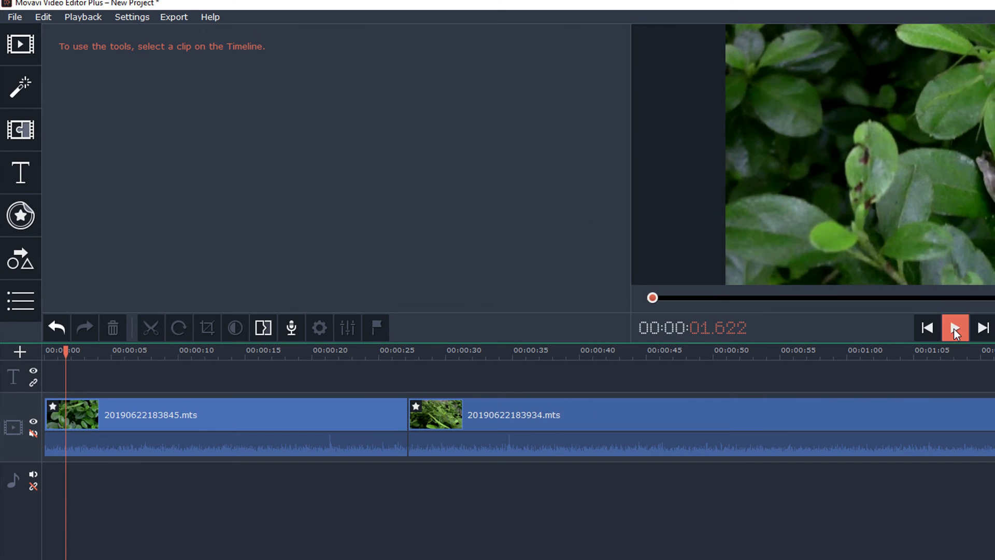
# - Play and pause the timeline preview, then scroll through the clips to the end and back
pyautogui.click(953, 329)
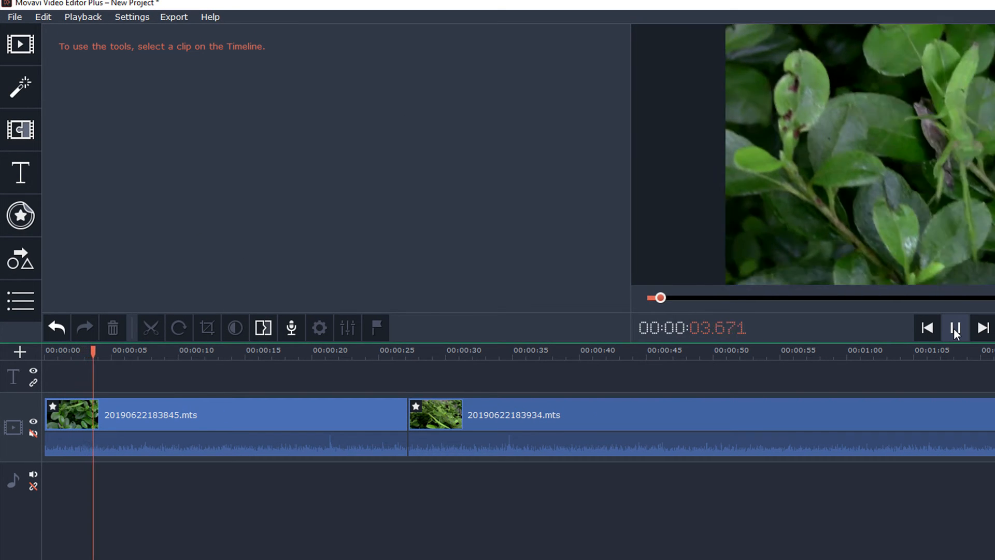
pyautogui.click(954, 328)
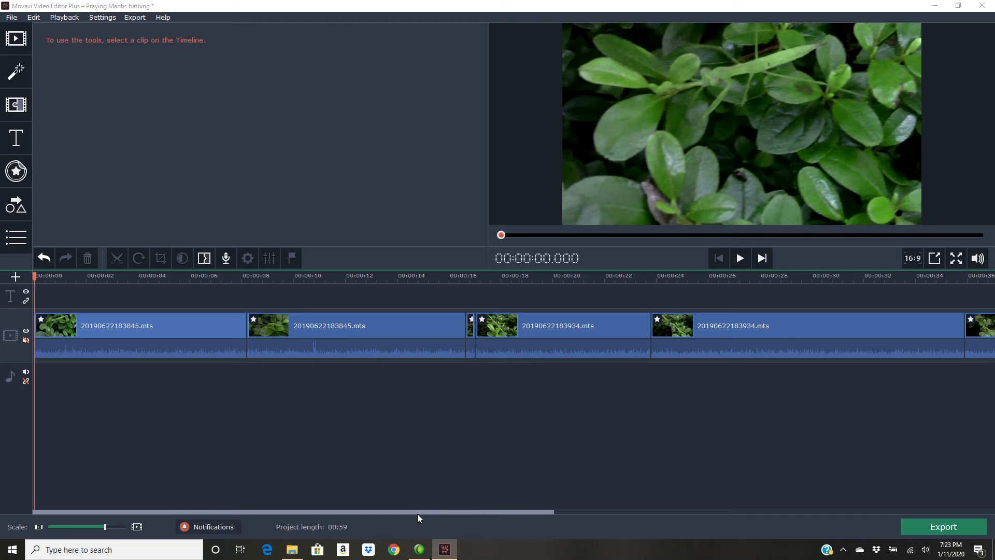
pyautogui.moveTo(419, 512); pyautogui.dragTo(838, 483)
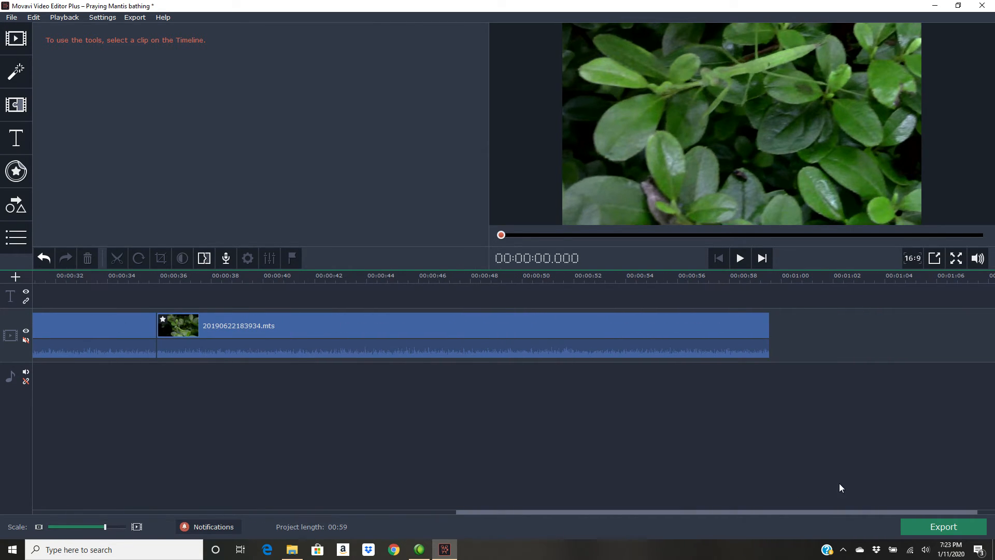
pyautogui.click(765, 282)
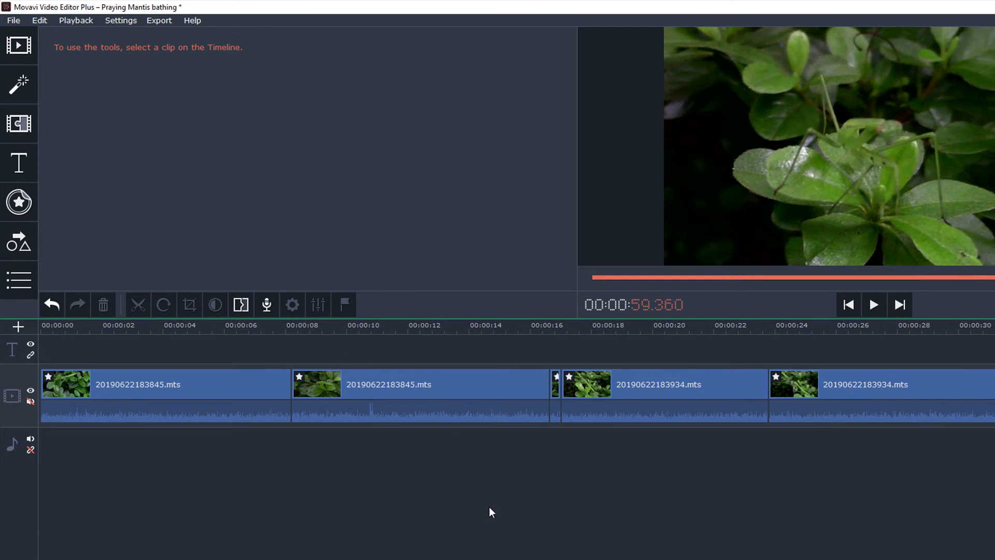
pyautogui.click(545, 330)
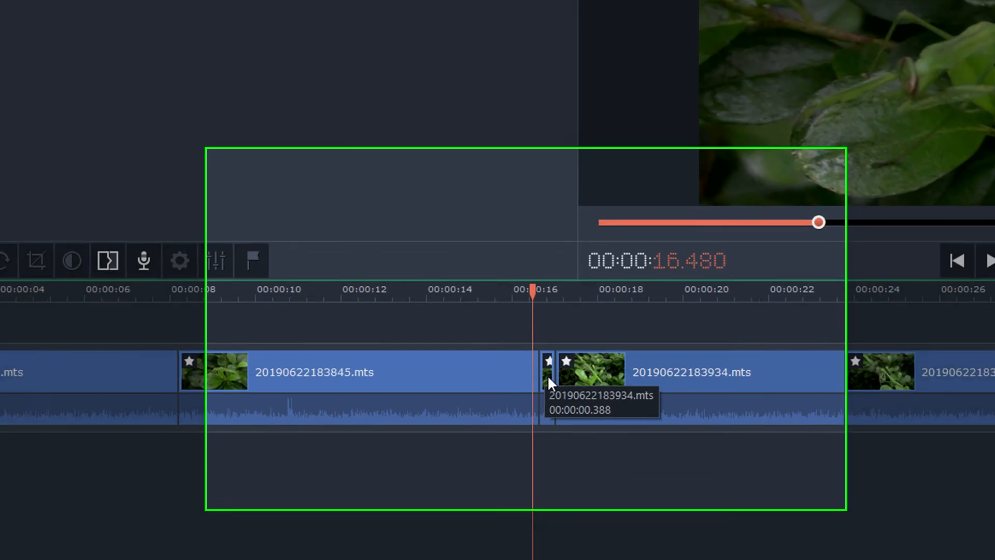
# - Select the short clip segment near 16 seconds and play it in the preview
pyautogui.click(555, 387)
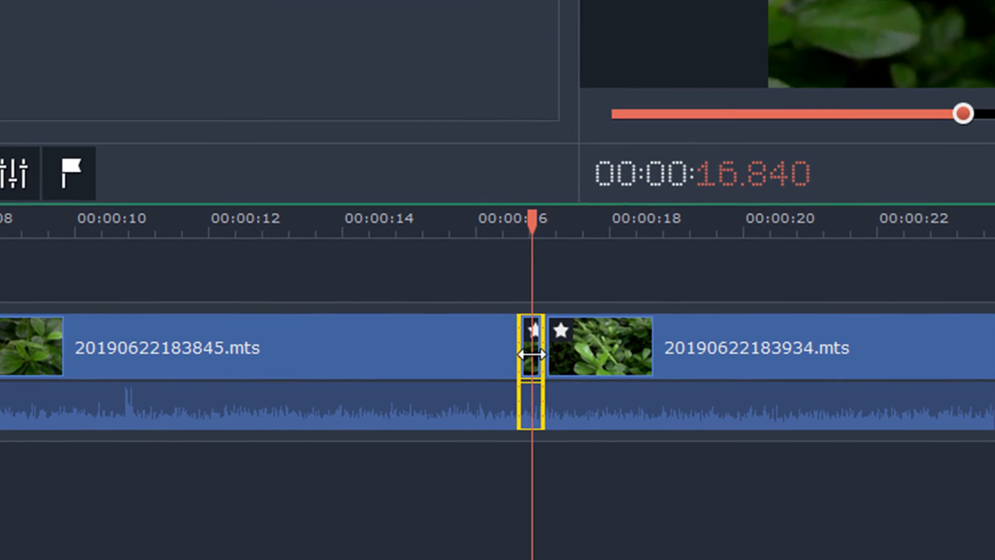
pyautogui.moveTo(532, 226); pyautogui.dragTo(509, 222)
pyautogui.moveTo(3, 541); pyautogui.dragTo(0, 540)
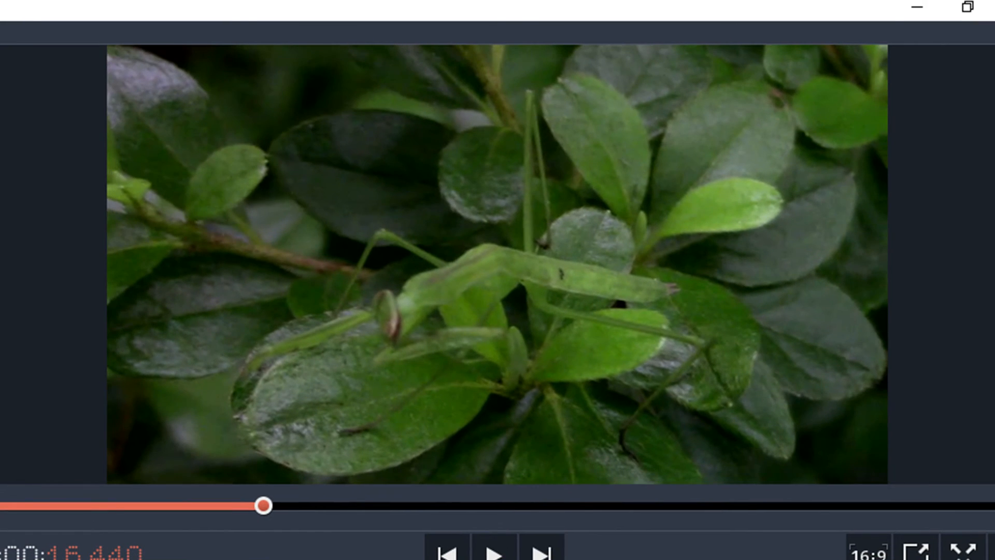
pyautogui.click(498, 553)
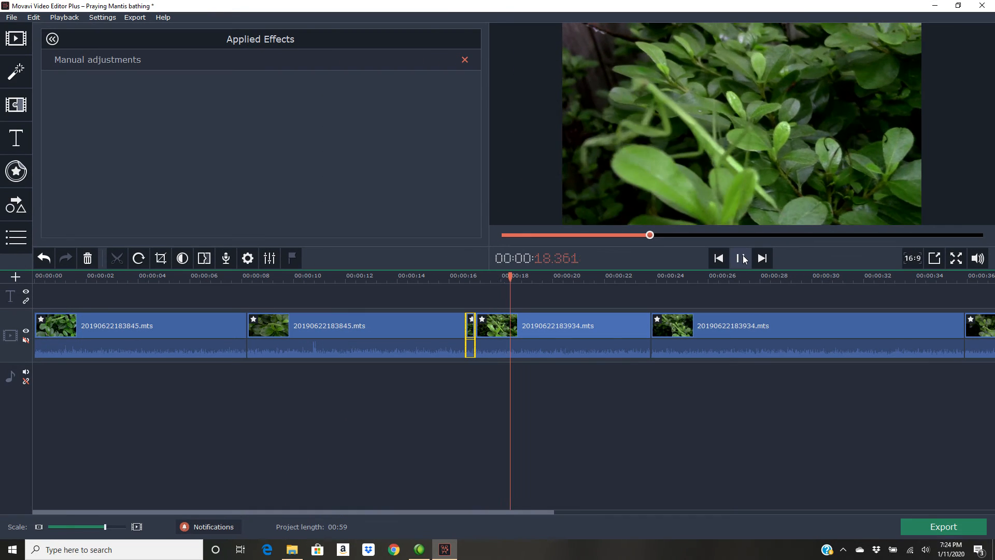
pyautogui.click(741, 258)
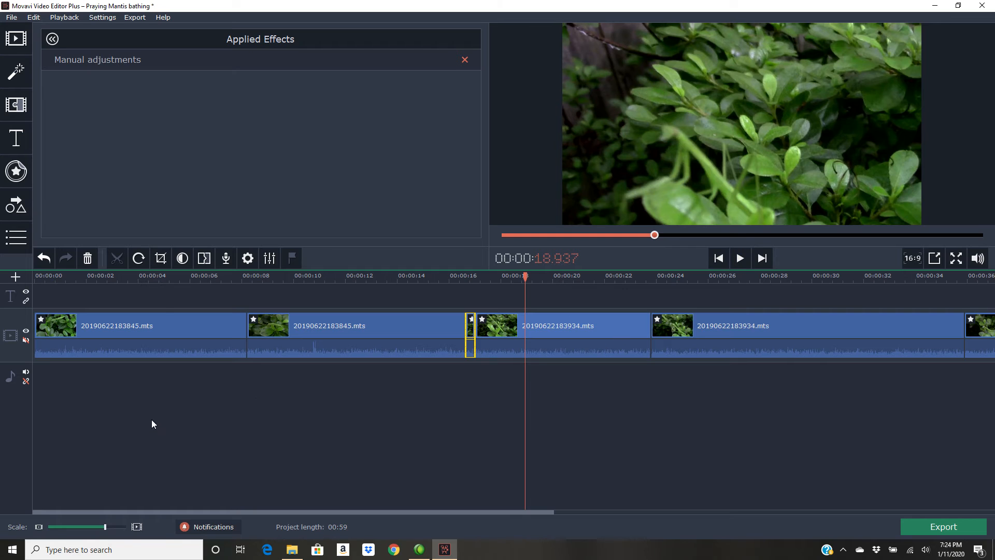
# - Apply Slow Motion to the short segment near 16.5 seconds with a speed of 25%
pyautogui.moveTo(106, 527); pyautogui.dragTo(118, 527)
pyautogui.moveTo(344, 511); pyautogui.dragTo(312, 508)
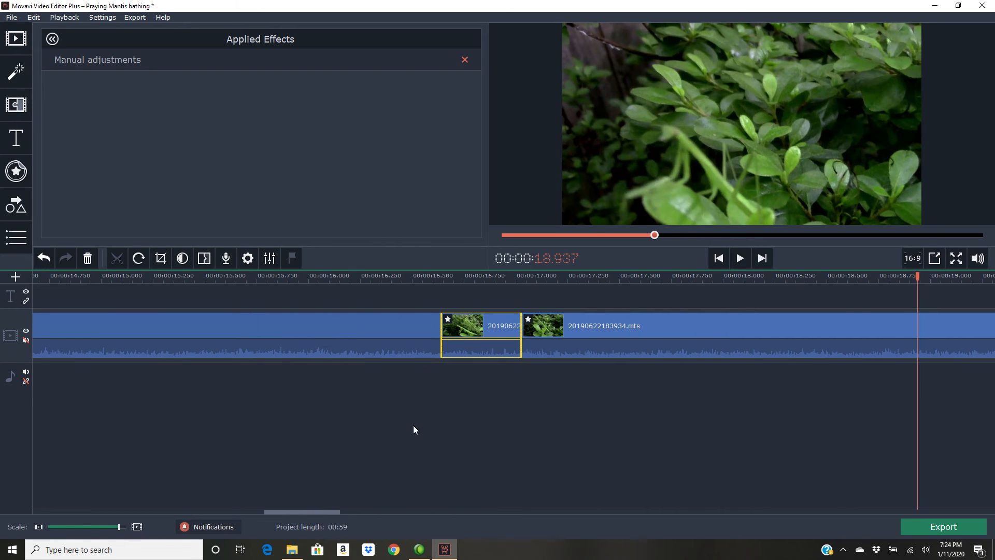
pyautogui.click(412, 281)
pyautogui.click(464, 321)
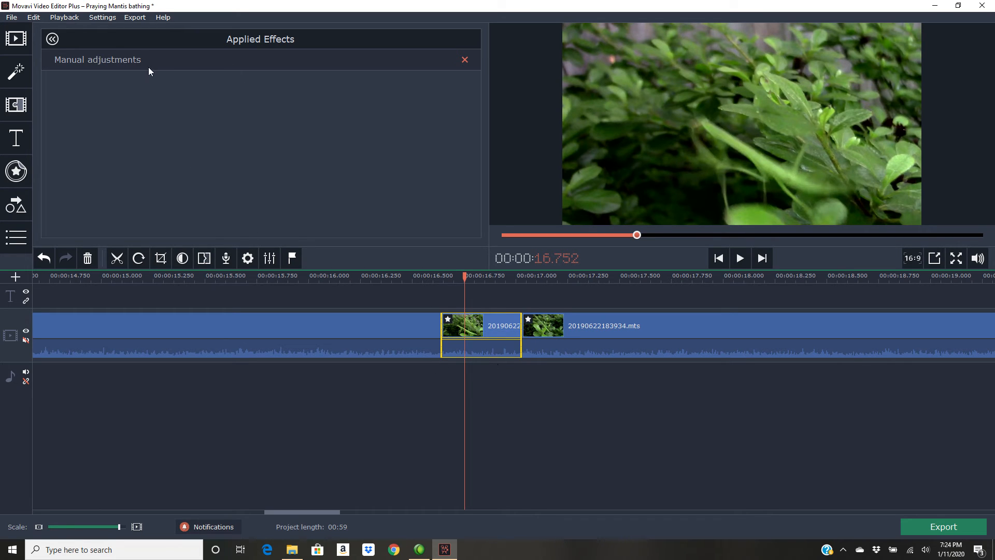
pyautogui.click(53, 38)
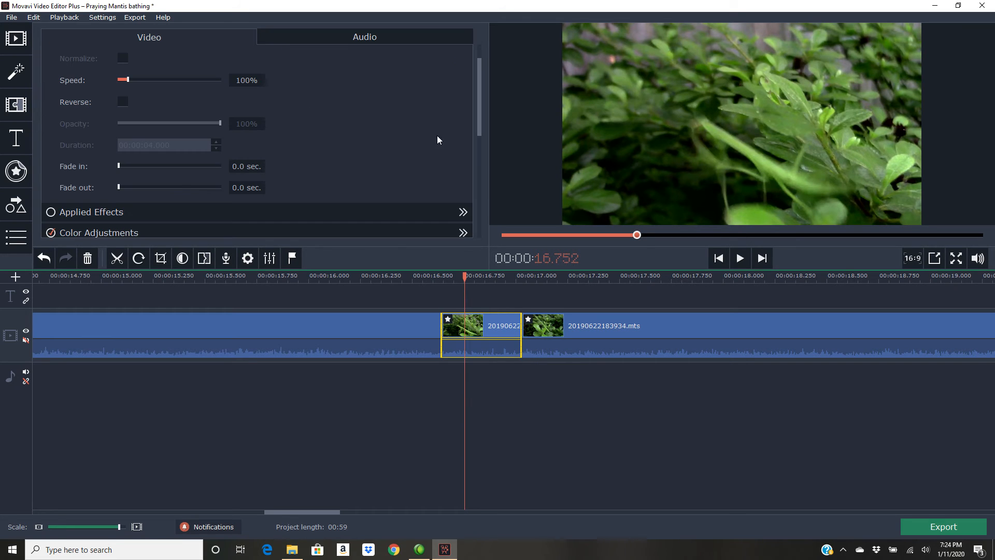
pyautogui.moveTo(479, 96); pyautogui.dragTo(484, 205)
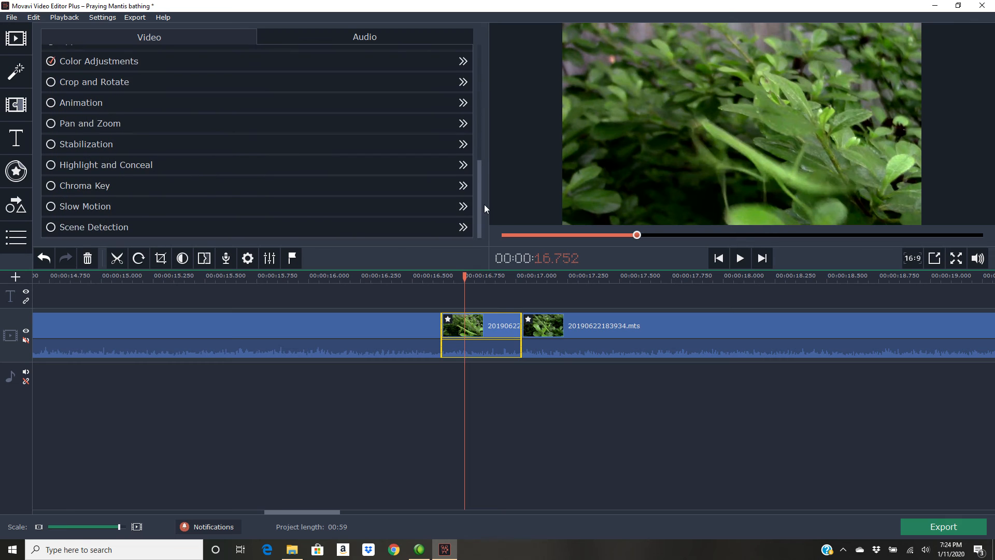
pyautogui.click(91, 206)
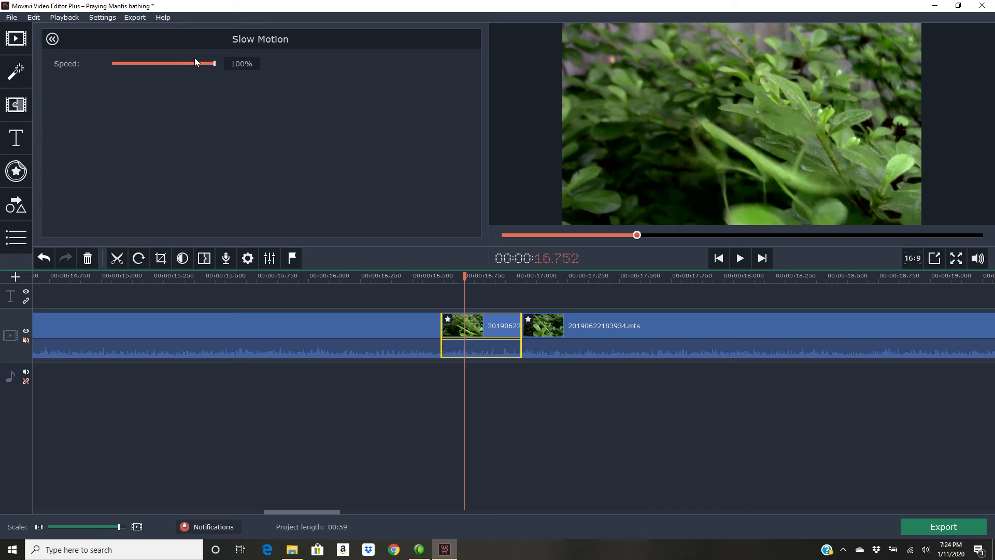
pyautogui.moveTo(245, 63); pyautogui.dragTo(233, 63)
pyautogui.write('25')
pyautogui.press('Return')
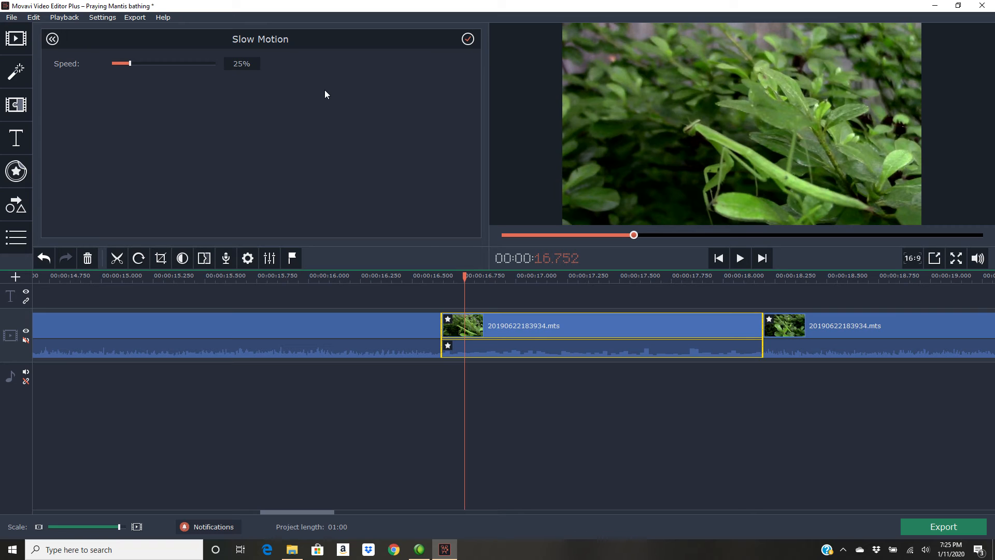
# - Play the slowed segment from just before its start
pyautogui.click(397, 281)
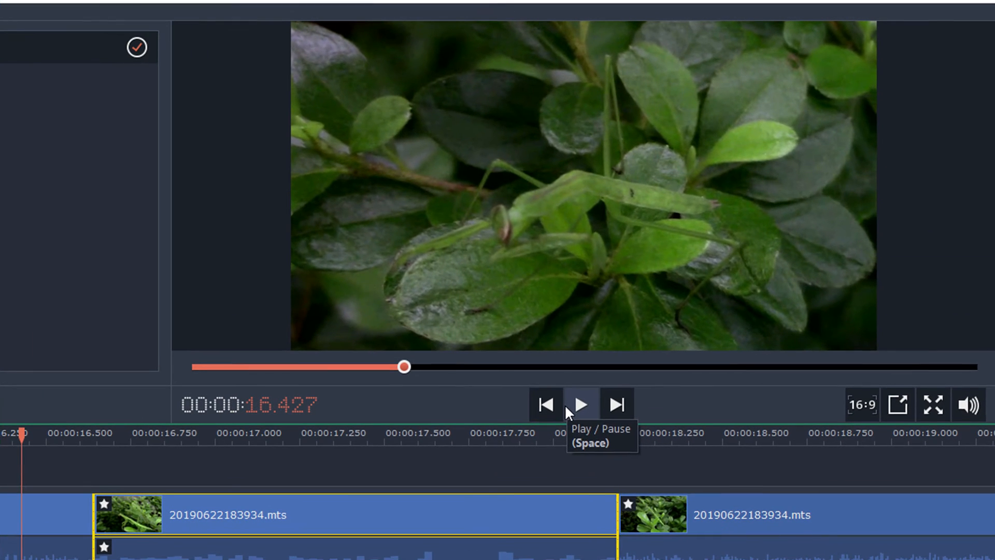
pyautogui.click(731, 260)
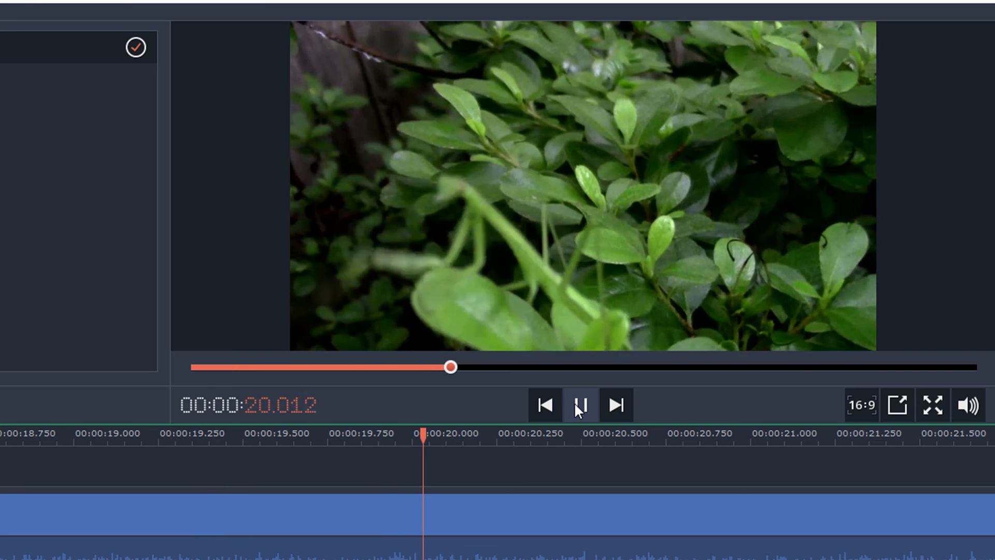
pyautogui.click(574, 402)
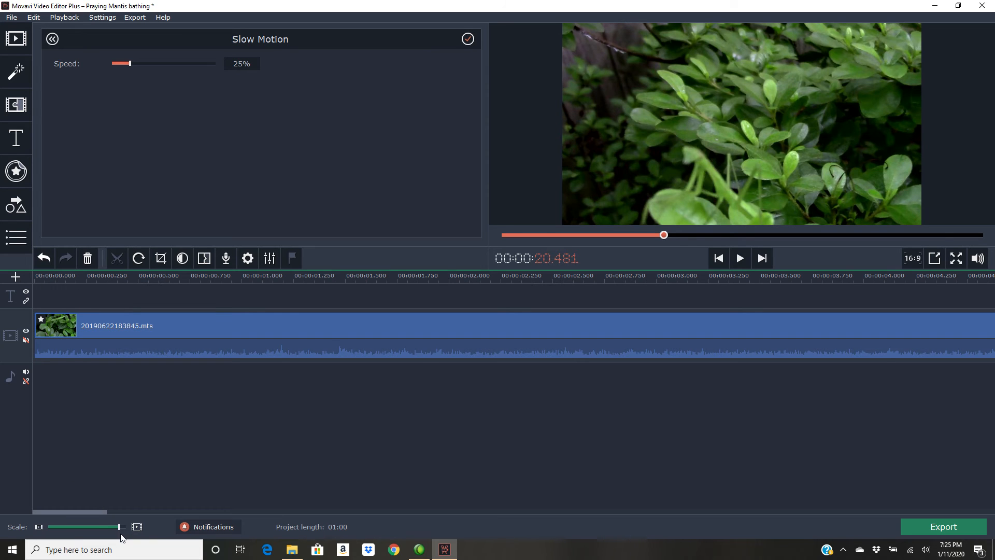
# - Set the first clip's audio fade-in to 1.5 seconds
pyautogui.moveTo(118, 527); pyautogui.dragTo(103, 527)
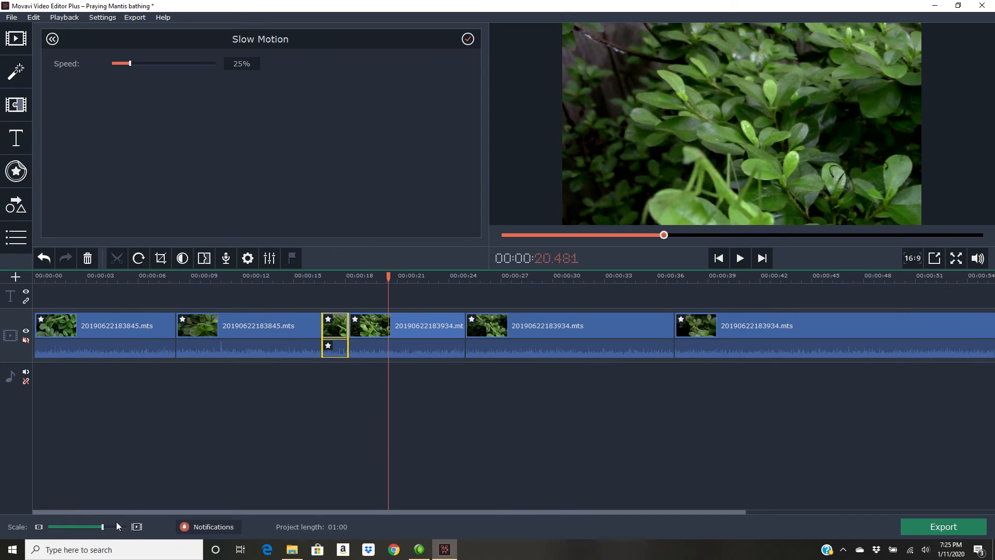
pyautogui.click(36, 278)
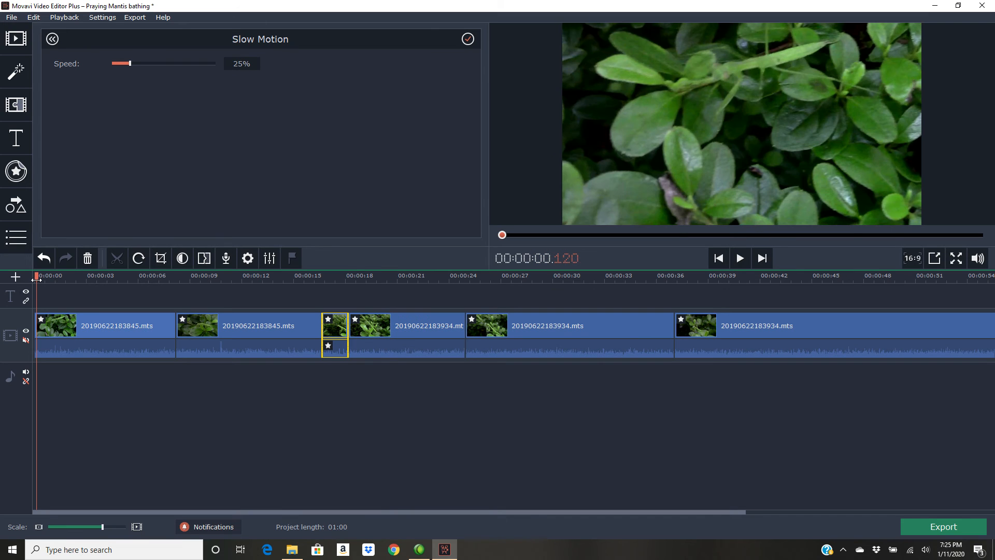
pyautogui.click(101, 325)
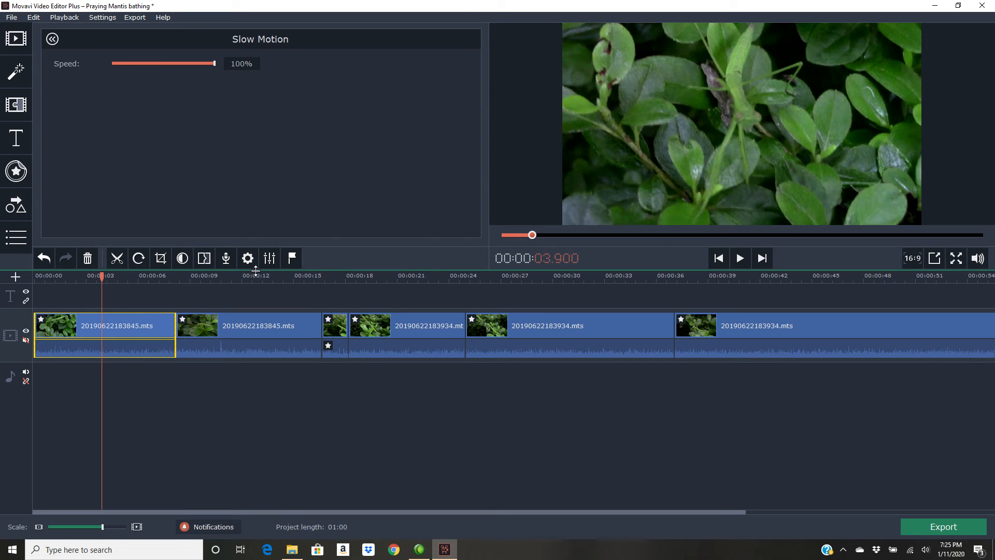
pyautogui.click(269, 258)
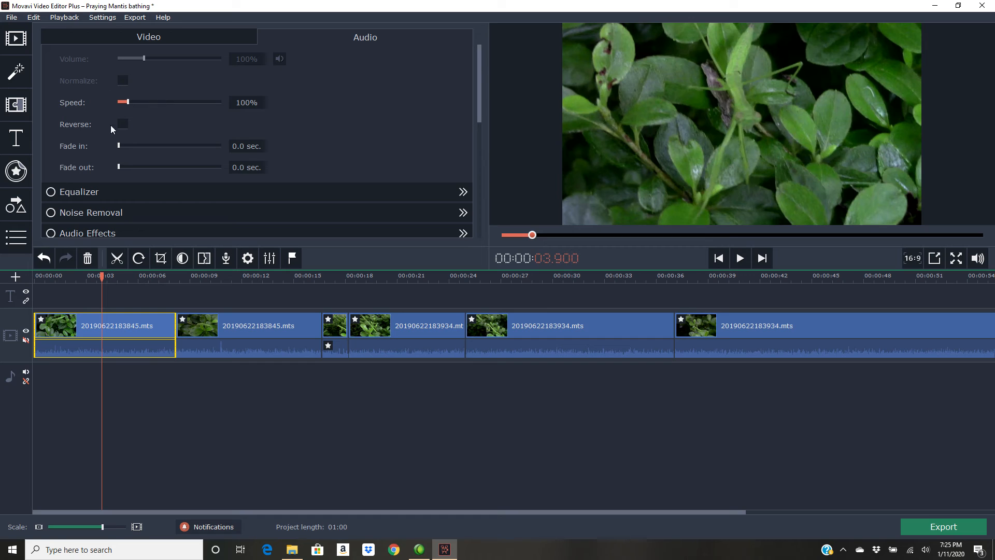
pyautogui.moveTo(119, 145); pyautogui.dragTo(131, 145)
# - Play the timeline from the beginning to check the fade-in
pyautogui.click(35, 277)
pyautogui.moveTo(36, 276); pyautogui.dragTo(33, 276)
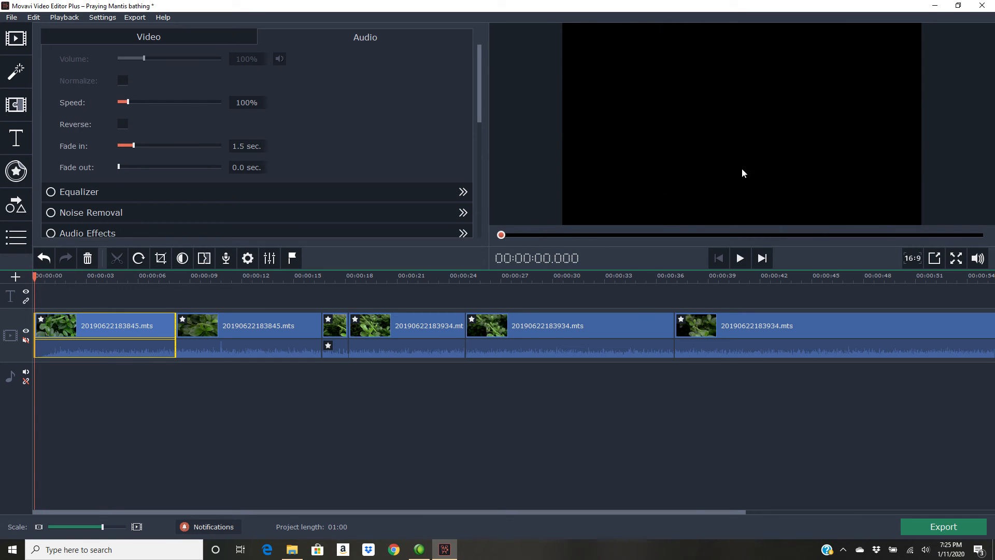
pyautogui.click(739, 258)
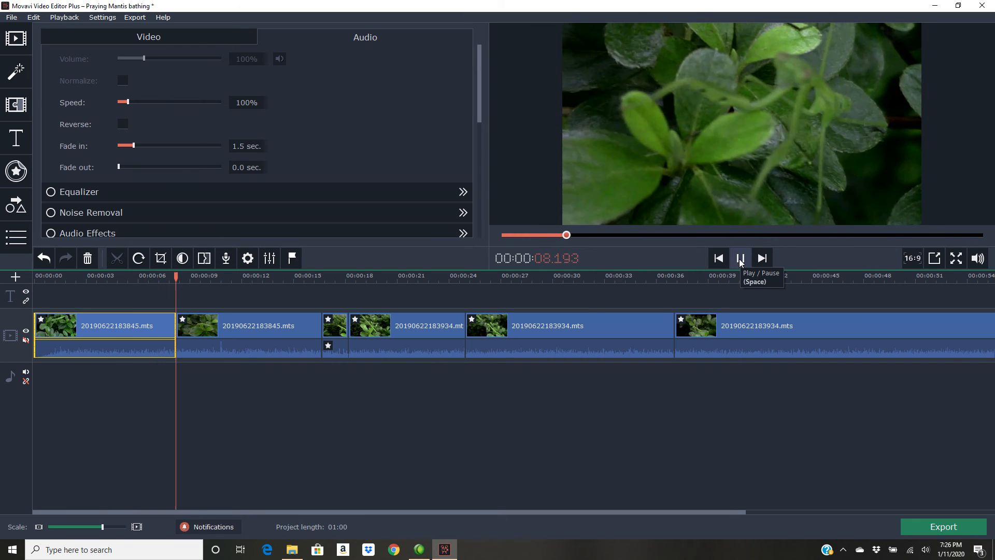
pyautogui.click(740, 259)
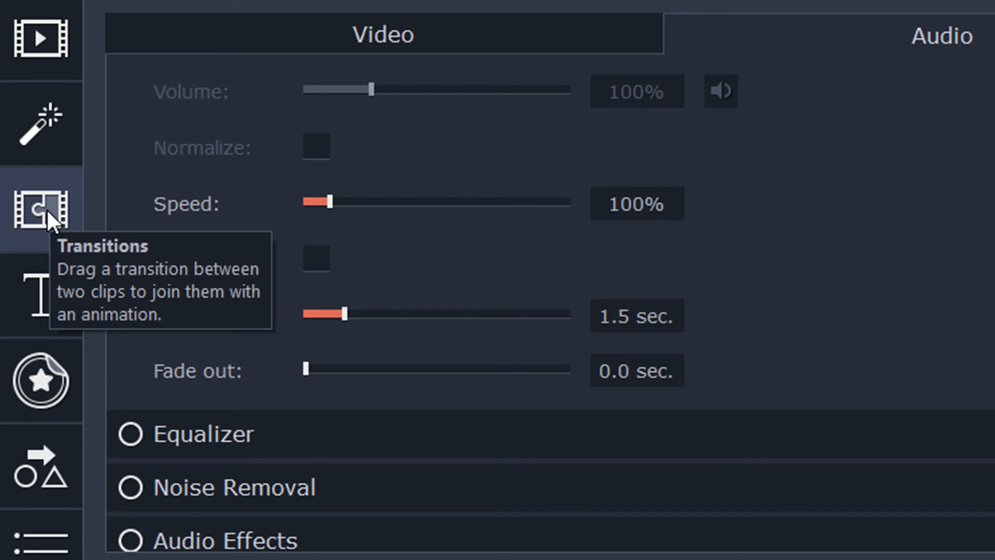
# - Add a Fade-category gradient transition between the first and second clips
pyautogui.click(45, 208)
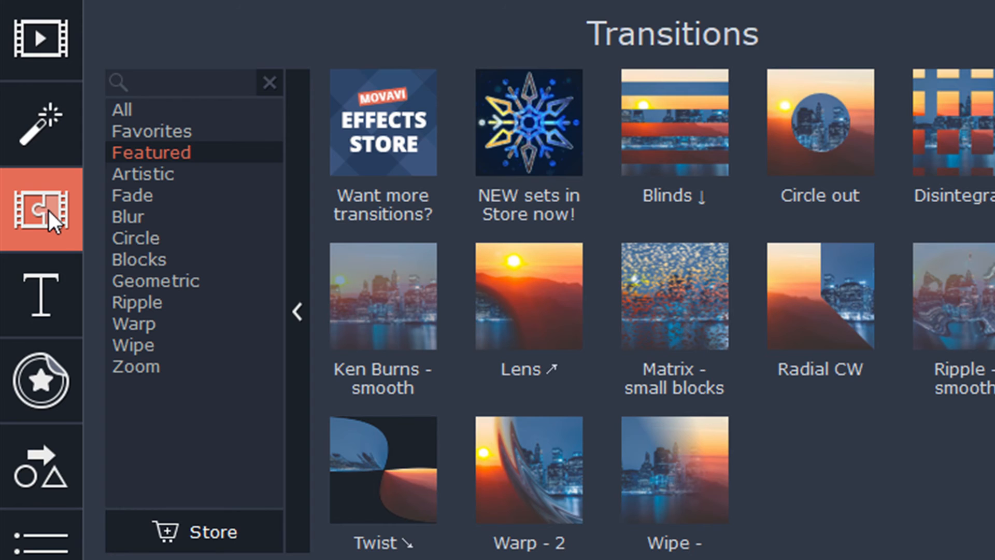
pyautogui.click(142, 195)
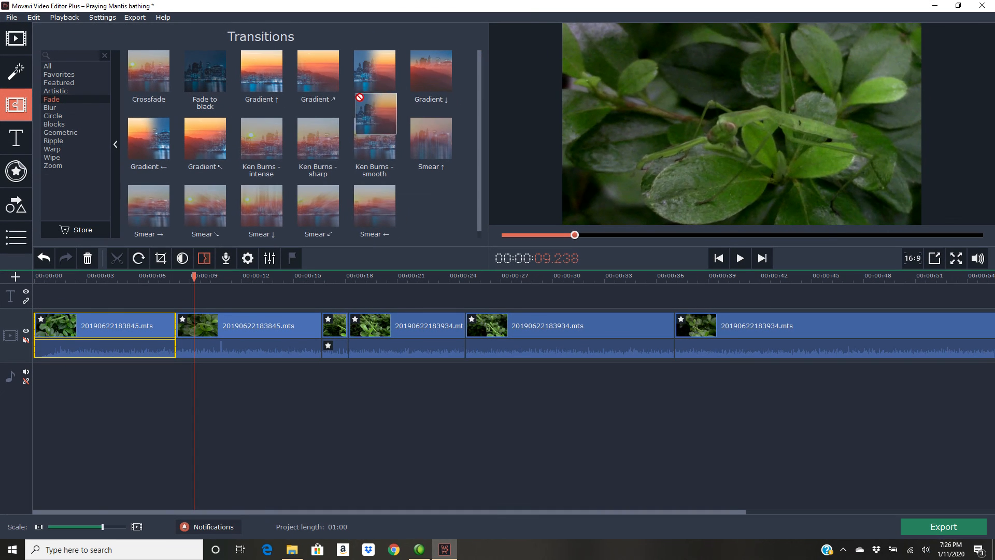
pyautogui.moveTo(776, 98); pyautogui.dragTo(440, 411)
pyautogui.moveTo(216, 224)
pyautogui.mouseDown()
pyautogui.moveTo(157, 296)
pyautogui.moveTo(158, 318)
pyautogui.mouseUp()
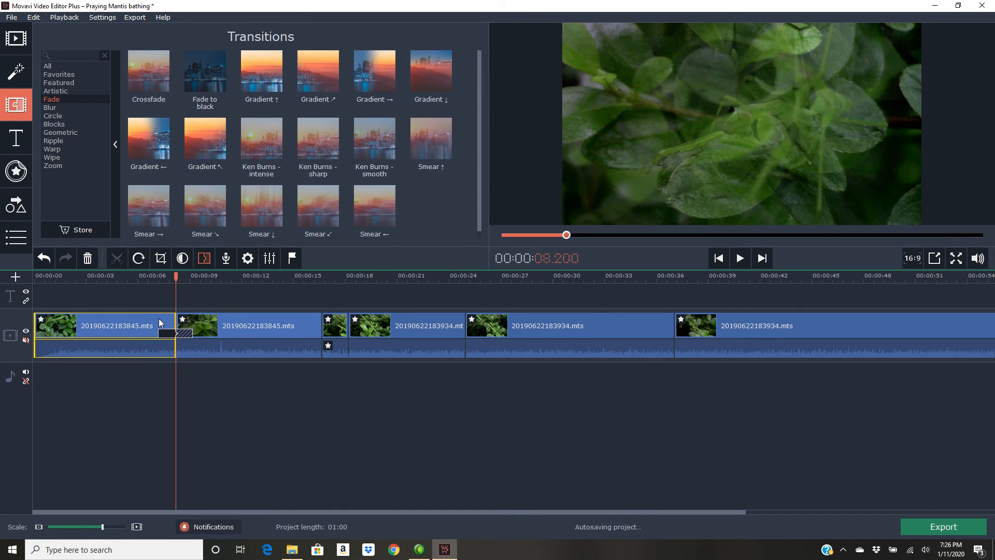
# - Play the timeline across the new transition
pyautogui.click(136, 279)
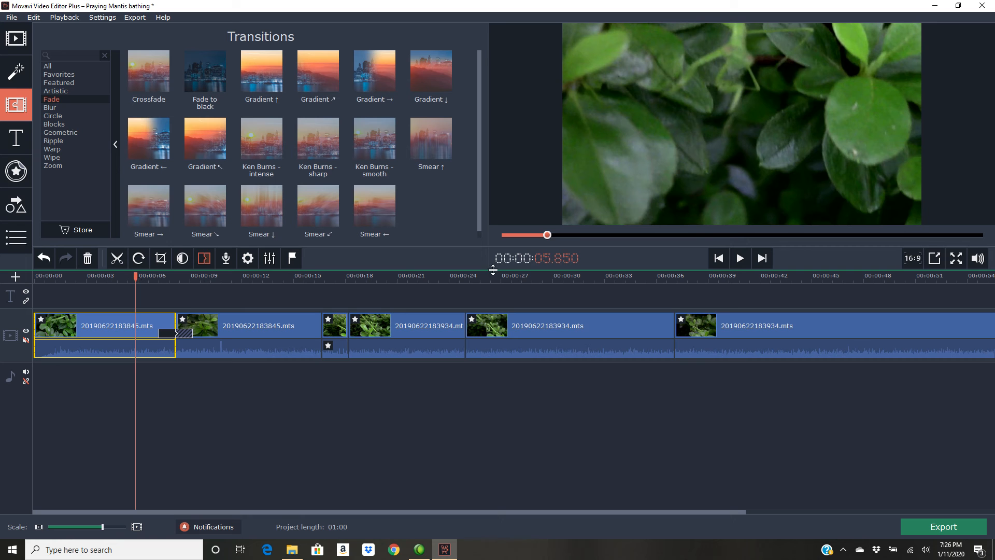
pyautogui.click(741, 259)
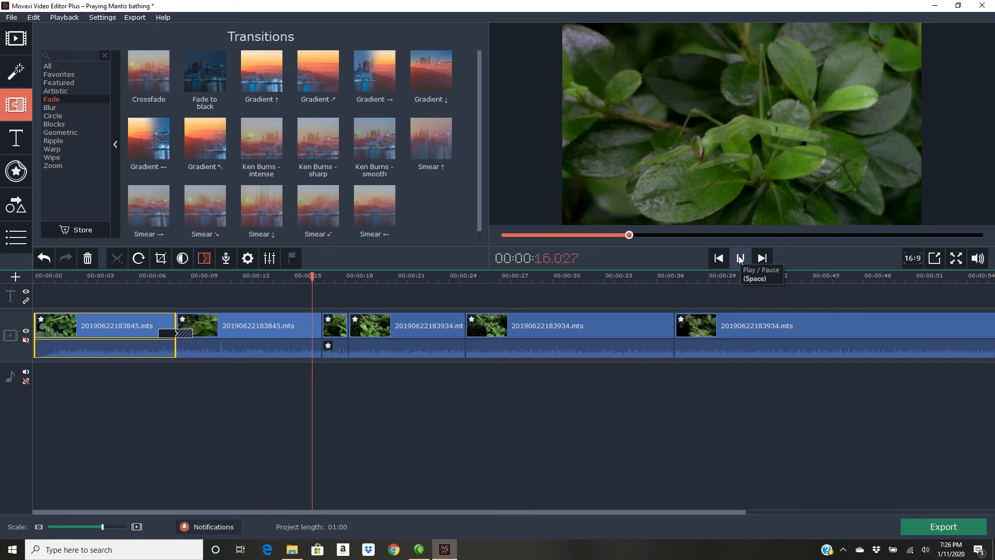
pyautogui.click(740, 259)
pyautogui.click(740, 260)
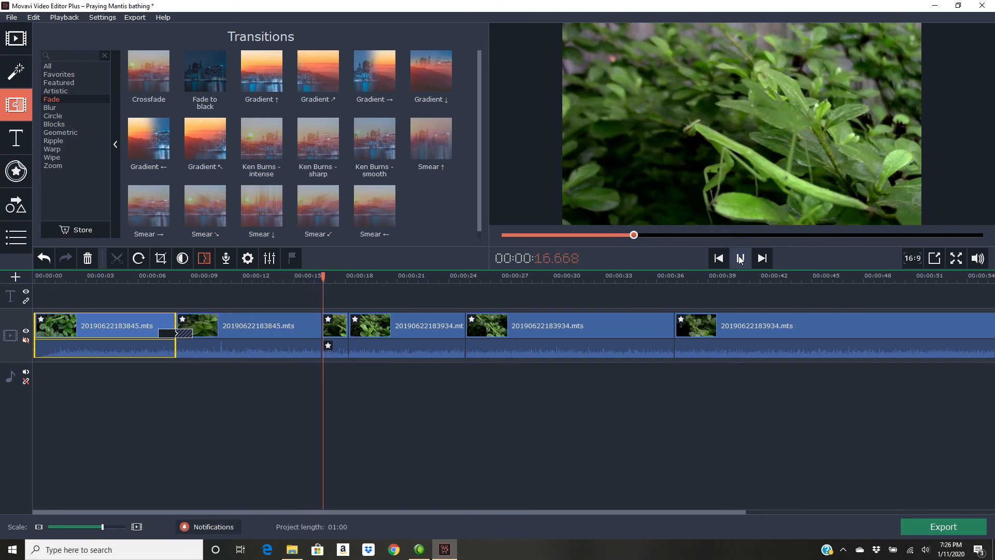
pyautogui.click(740, 260)
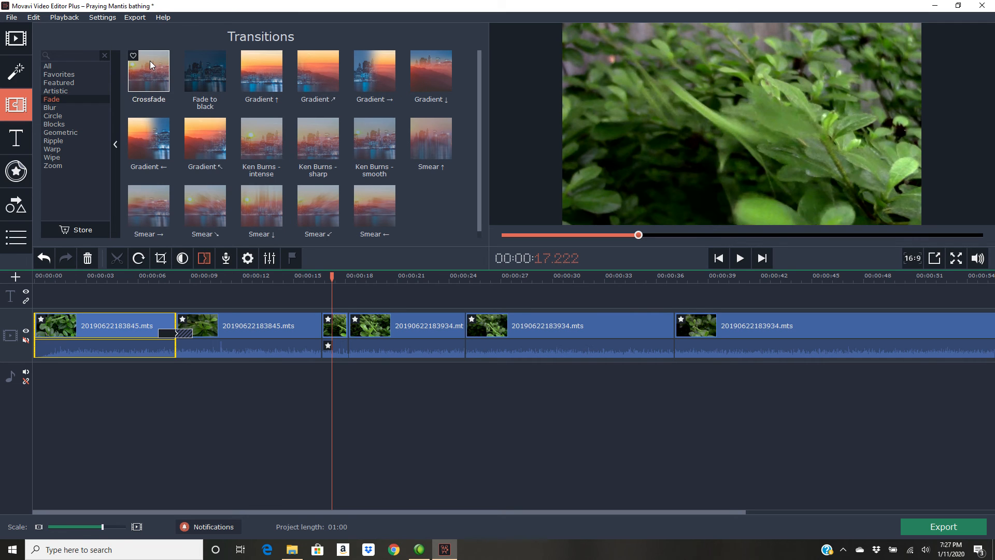
# - Add a Crossfade transition between the second clip and the slow-motion segment, and play it back
pyautogui.moveTo(150, 67); pyautogui.dragTo(302, 318)
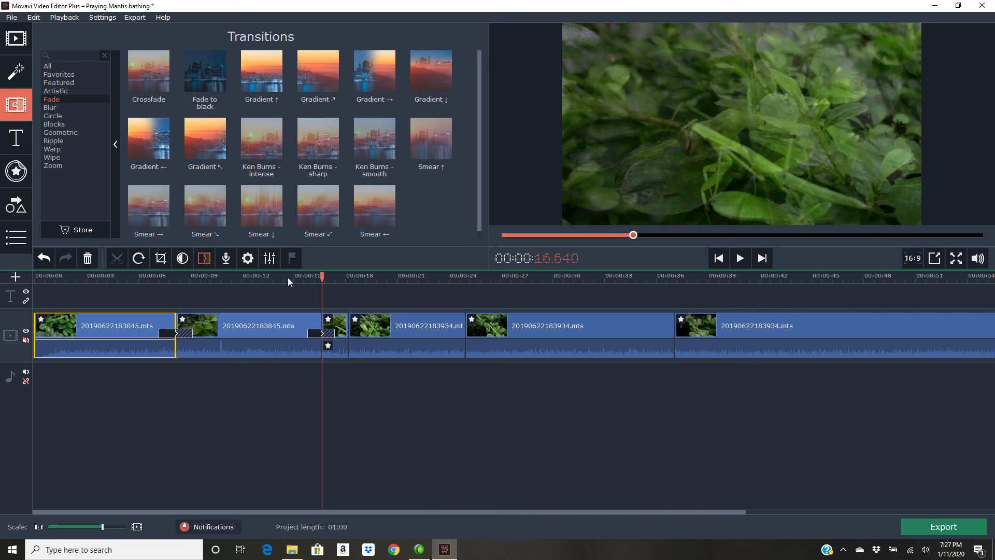
pyautogui.click(287, 277)
pyautogui.click(740, 258)
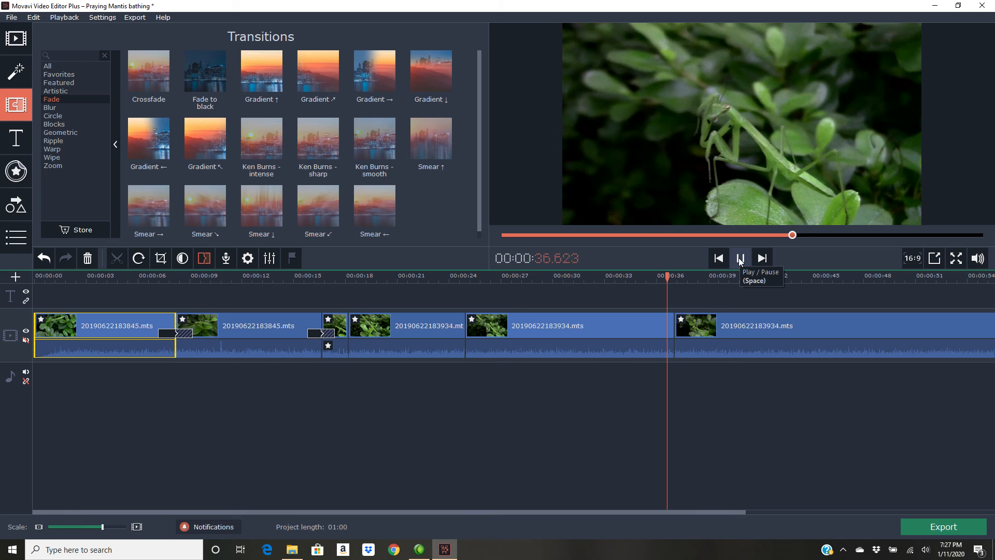
pyautogui.click(740, 258)
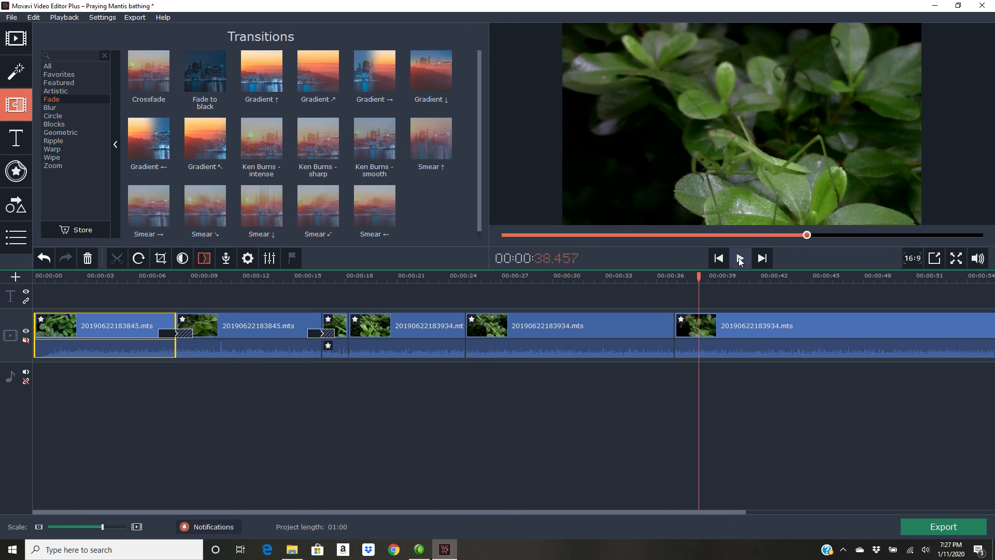
# - Add a Gradient → transition between the slow-motion segment and the last clip, and play it back
pyautogui.moveTo(375, 69); pyautogui.dragTo(648, 313)
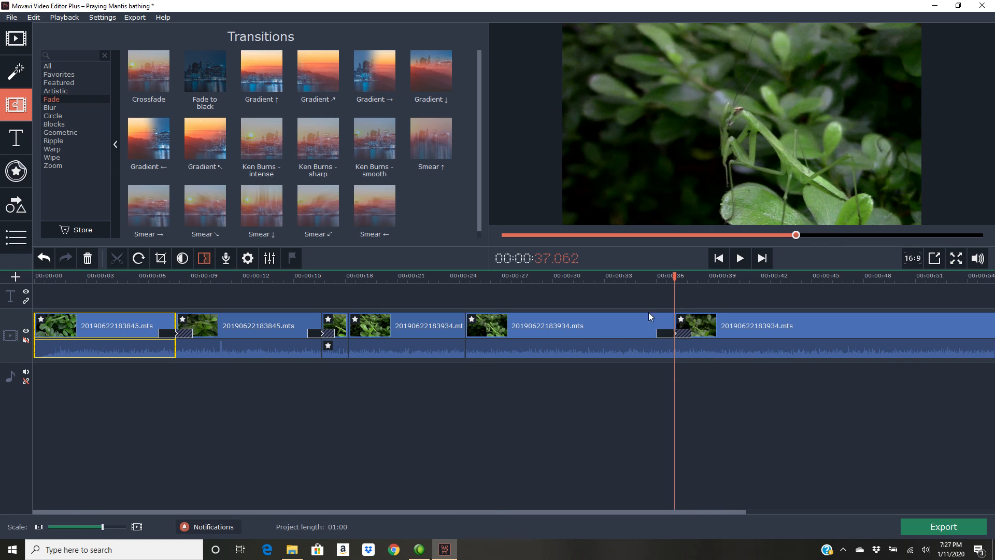
pyautogui.click(611, 280)
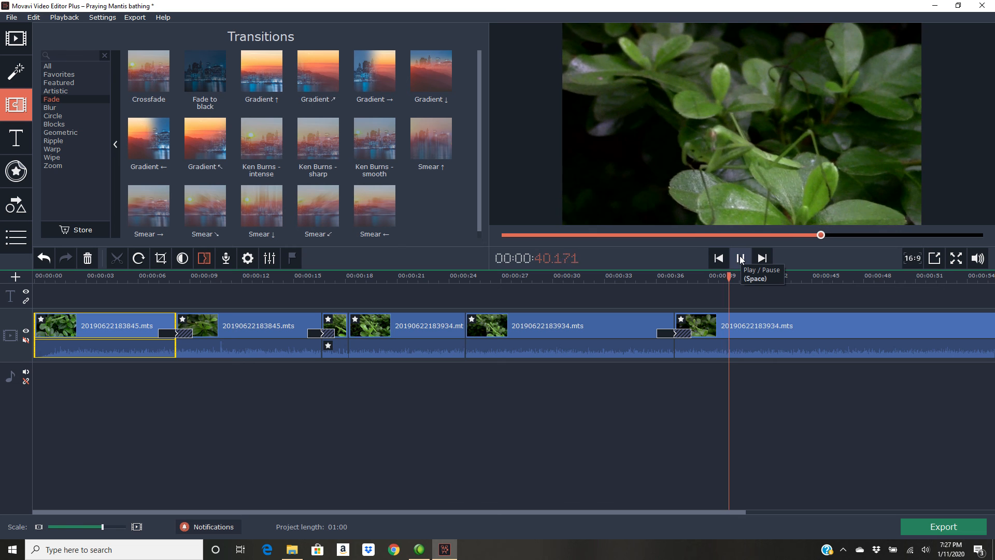
pyautogui.moveTo(589, 513); pyautogui.dragTo(702, 511)
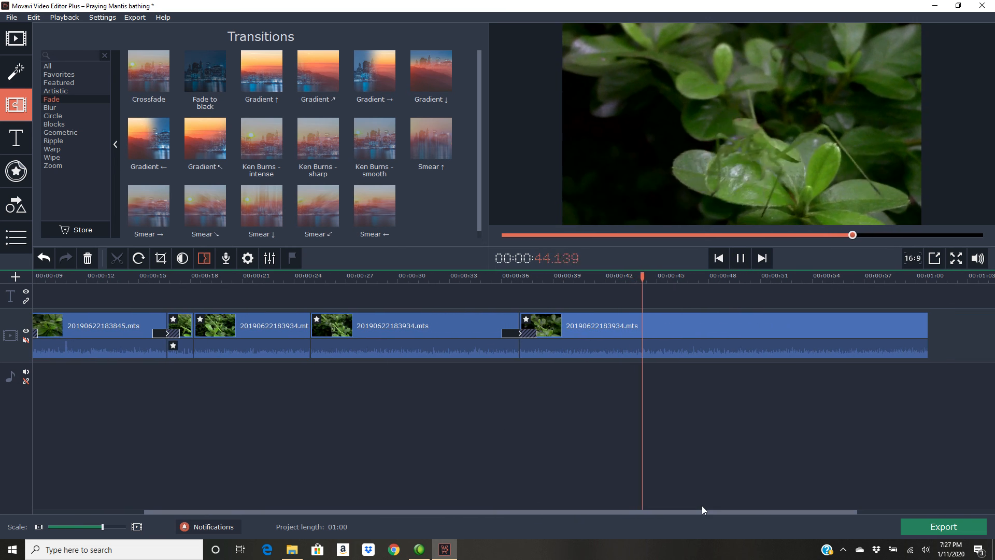
pyautogui.click(740, 259)
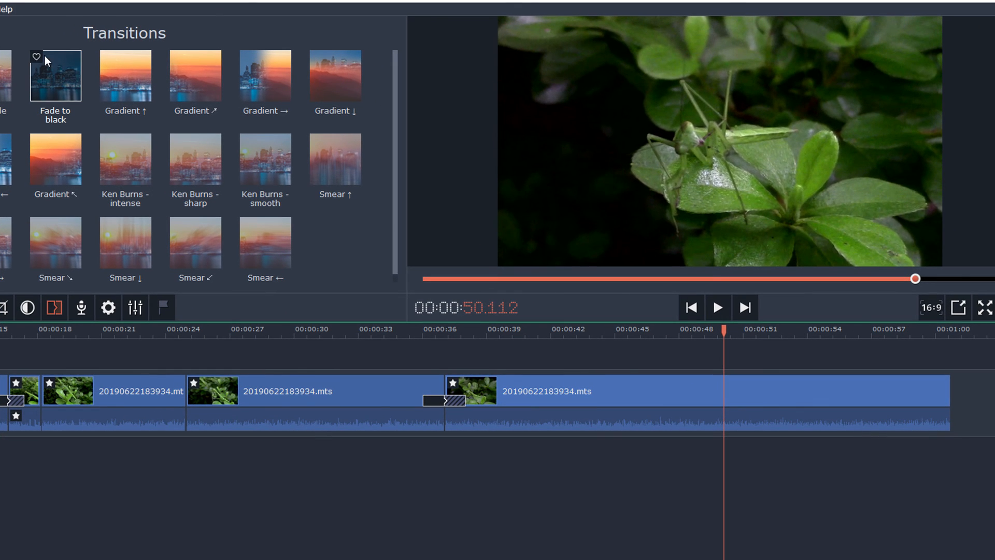
# - Add a Fade to black transition at the end of the last clip and play the ending
pyautogui.moveTo(76, 83); pyautogui.dragTo(930, 379)
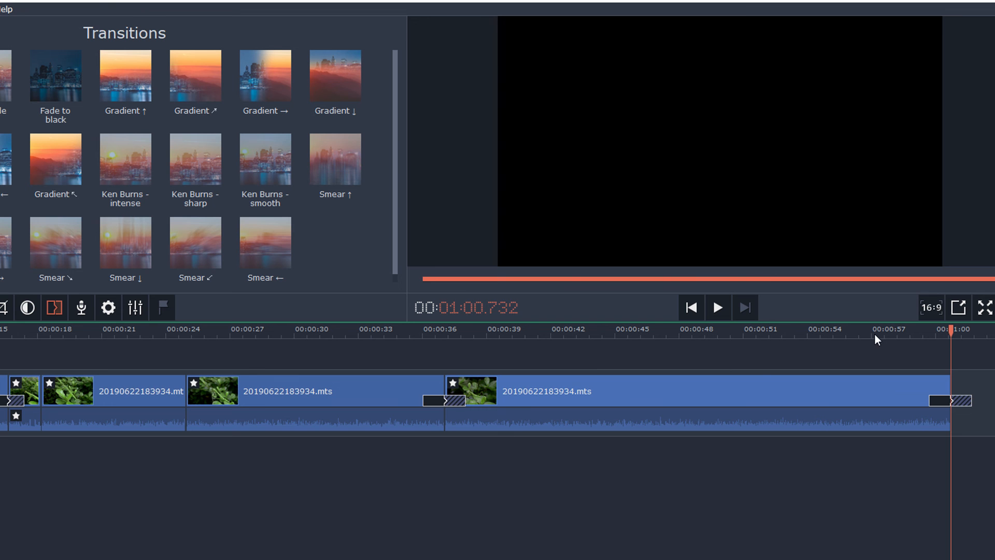
pyautogui.click(875, 332)
pyautogui.click(718, 308)
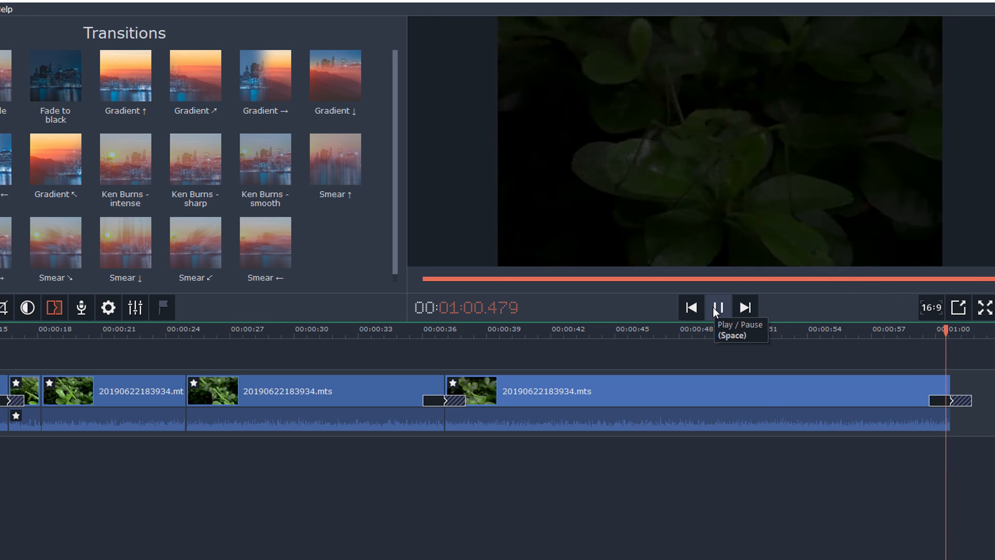
pyautogui.click(718, 307)
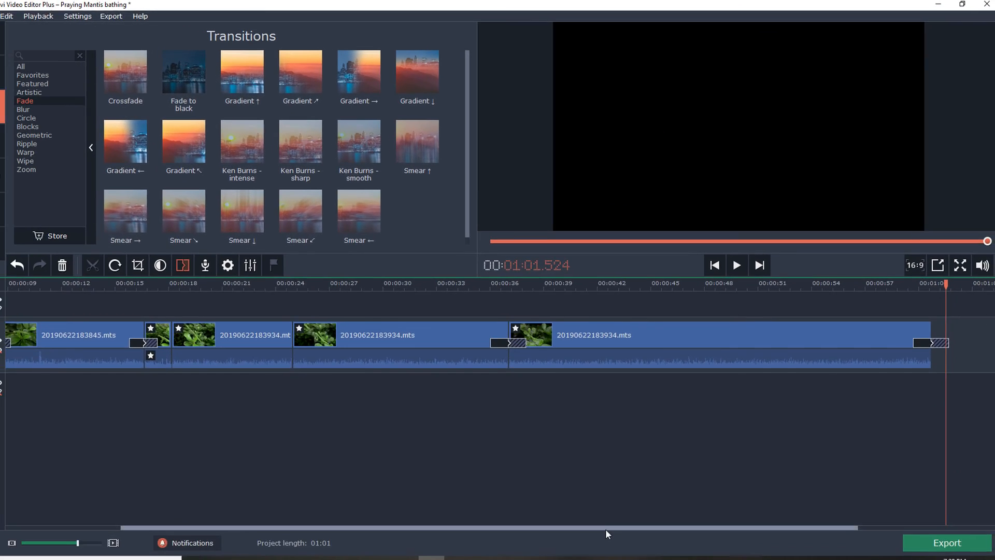
# - Return the playhead to the beginning of the project and deselect the clip
pyautogui.moveTo(606, 511); pyautogui.dragTo(371, 517)
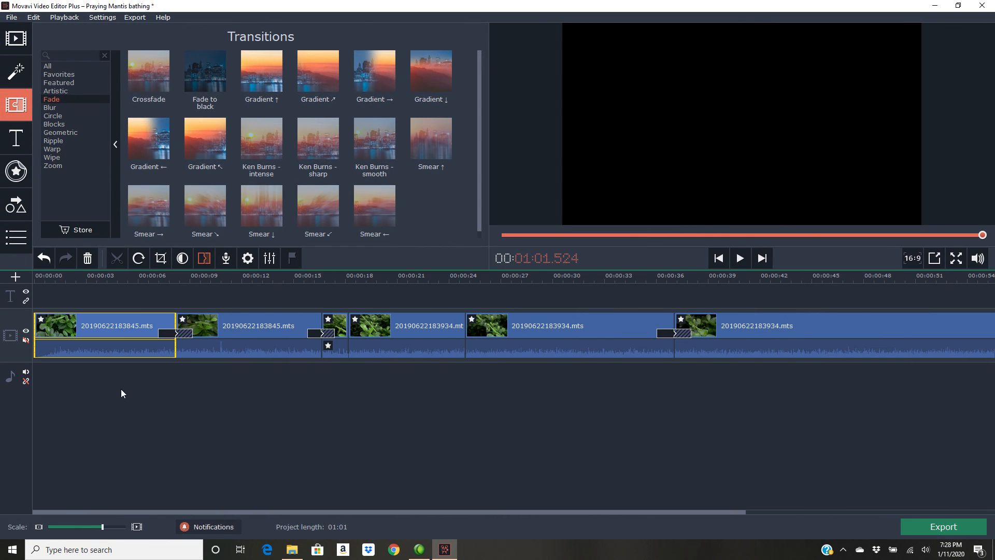
pyautogui.click(34, 278)
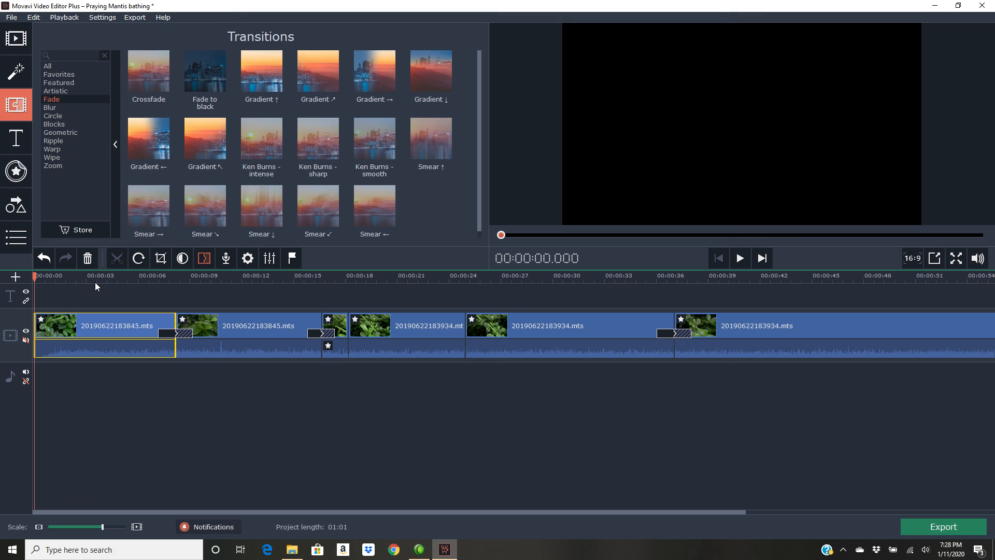
pyautogui.click(175, 419)
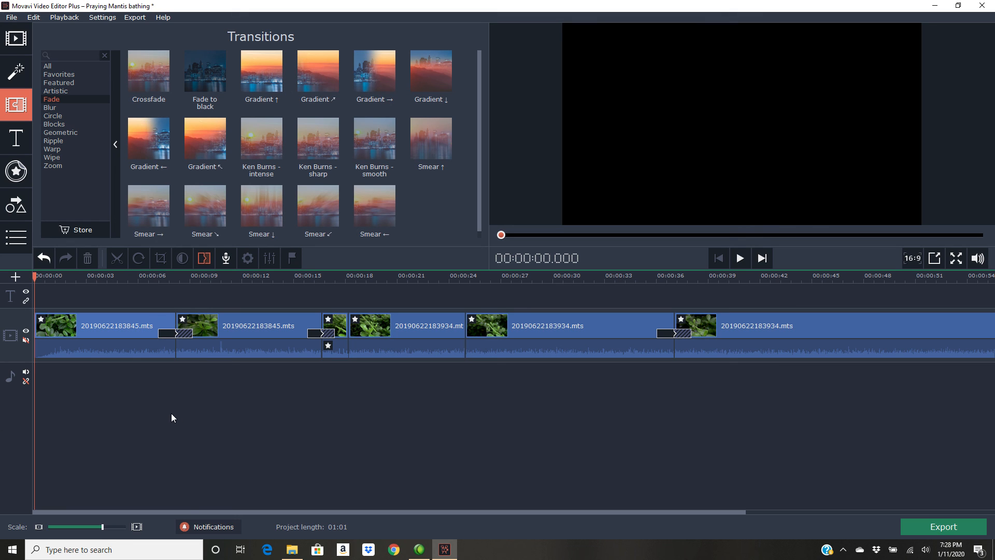